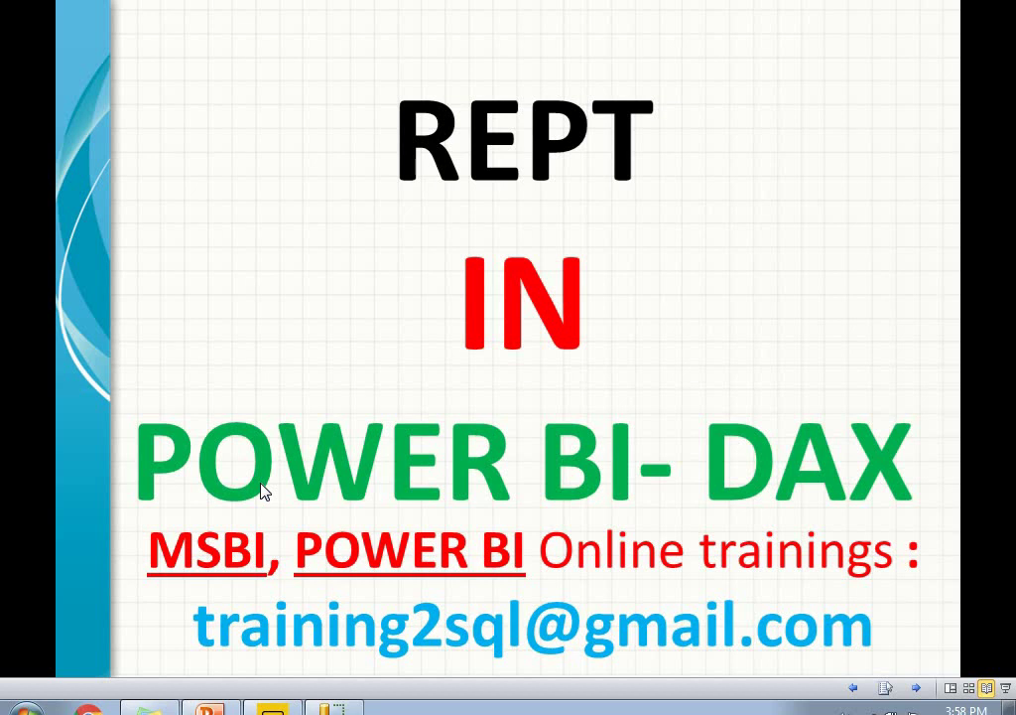
Open a blank Notepad document and maximize its window.
key(super+r)
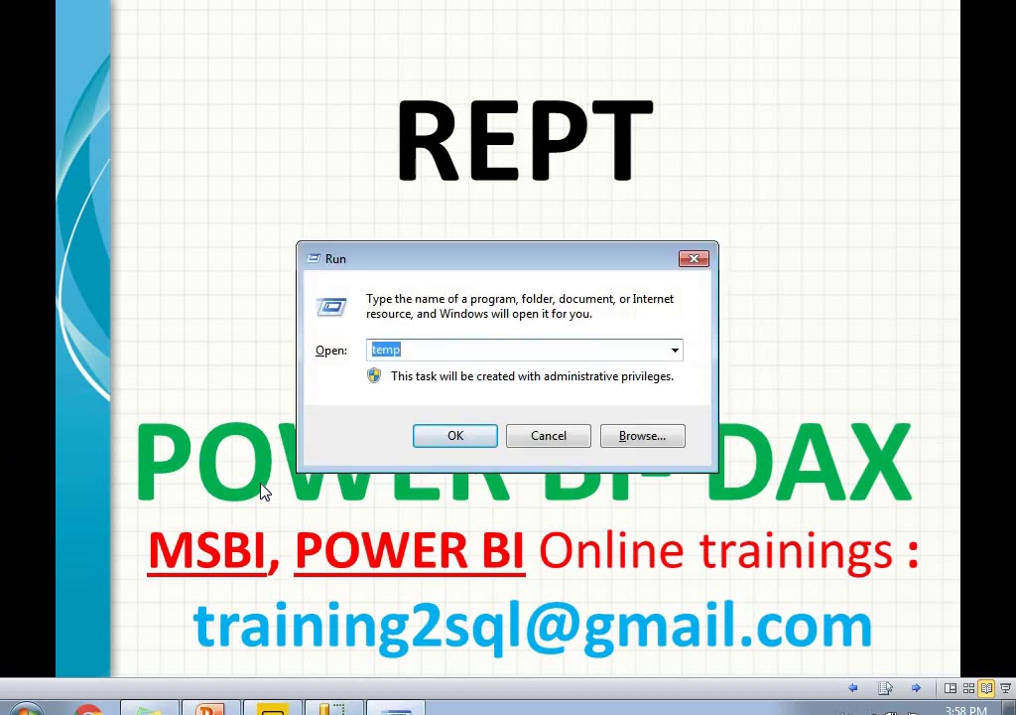
text(note)
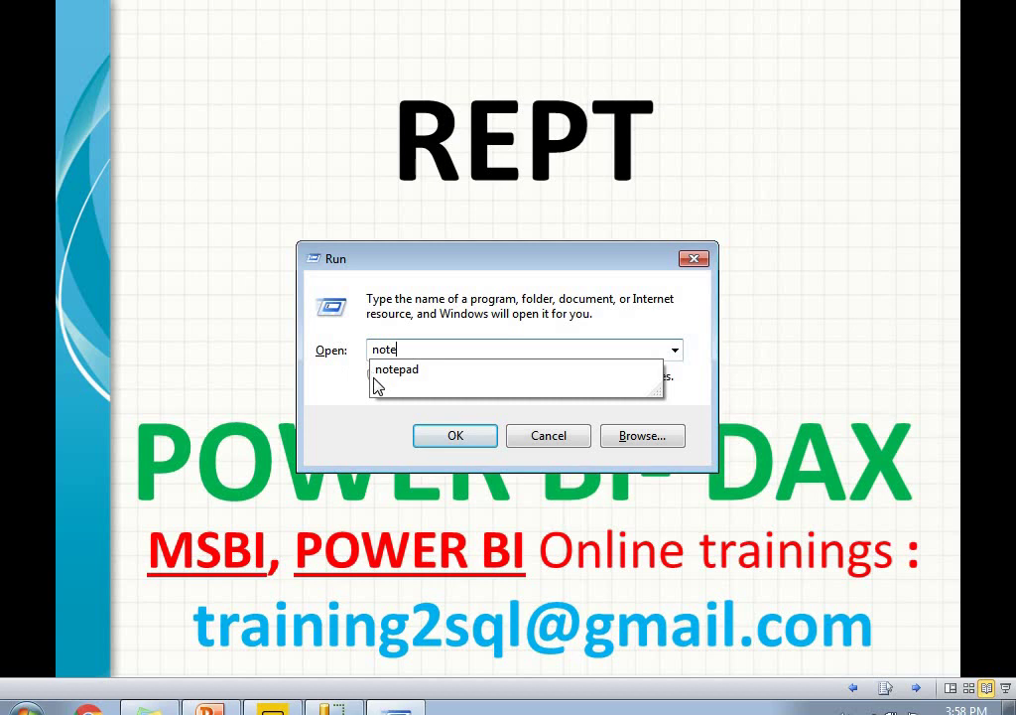
click(455, 436)
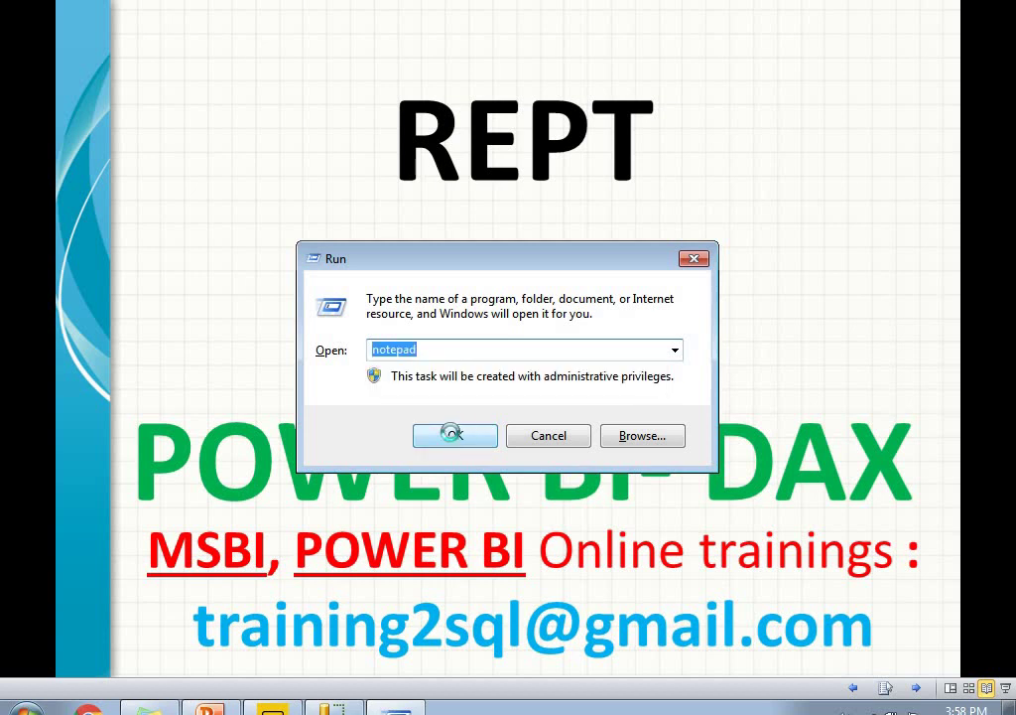
click(532, 191)
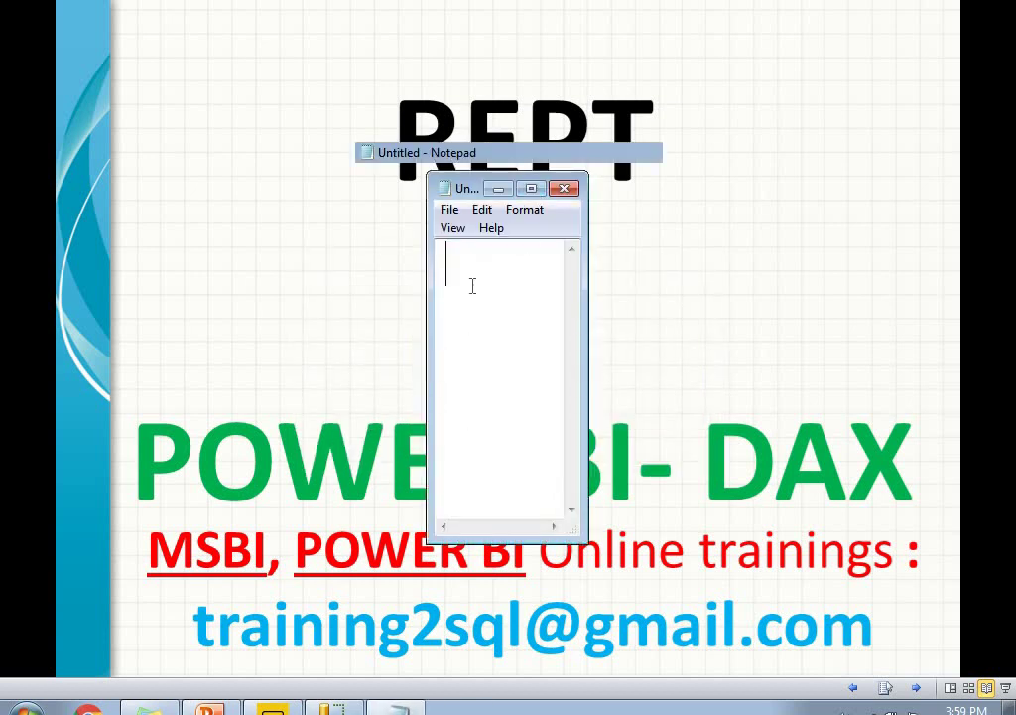
Write the heading "REPT Syntax :" and leave an empty line below it.
text(REPT :)
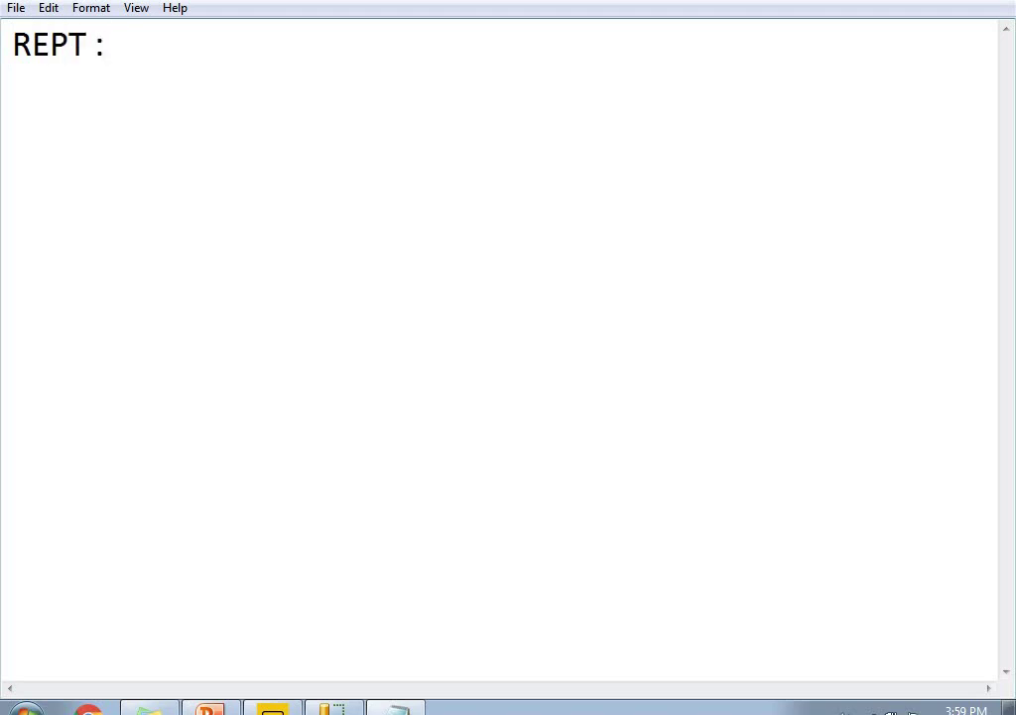
key(BackSpace)
text(Syntax :)
key(Return)
key(Return)
Write the function syntax as REPT(<Text>,<Number of times>) below the heading.
text(REPT()
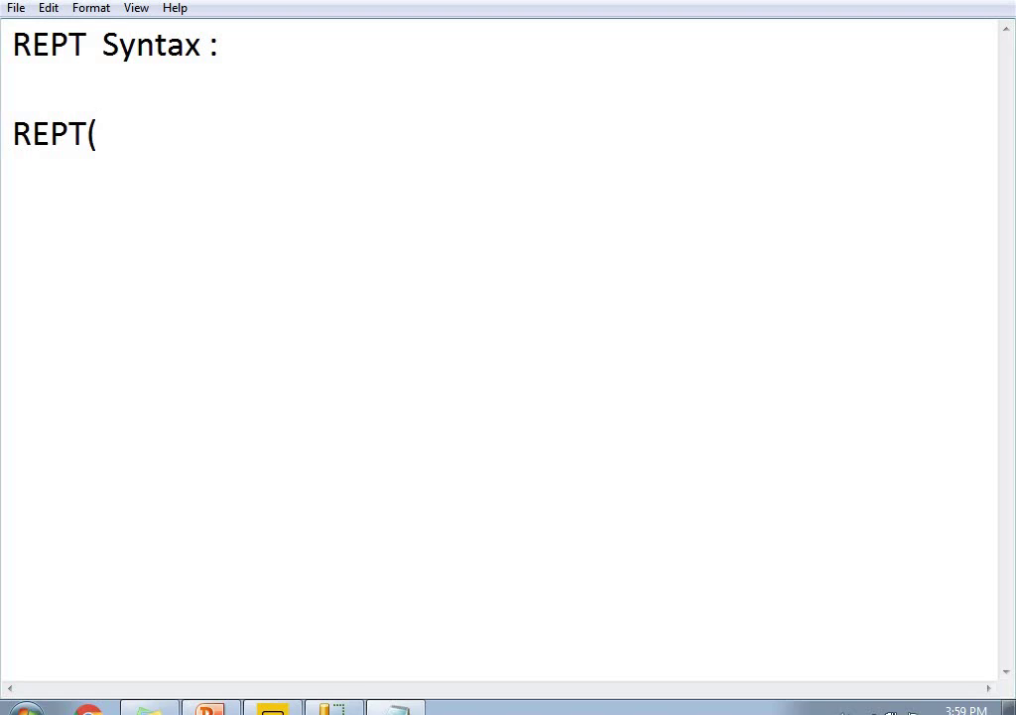
text(<Te)
text(st)
key(BackSpace)
key(BackSpace)
text(xt)
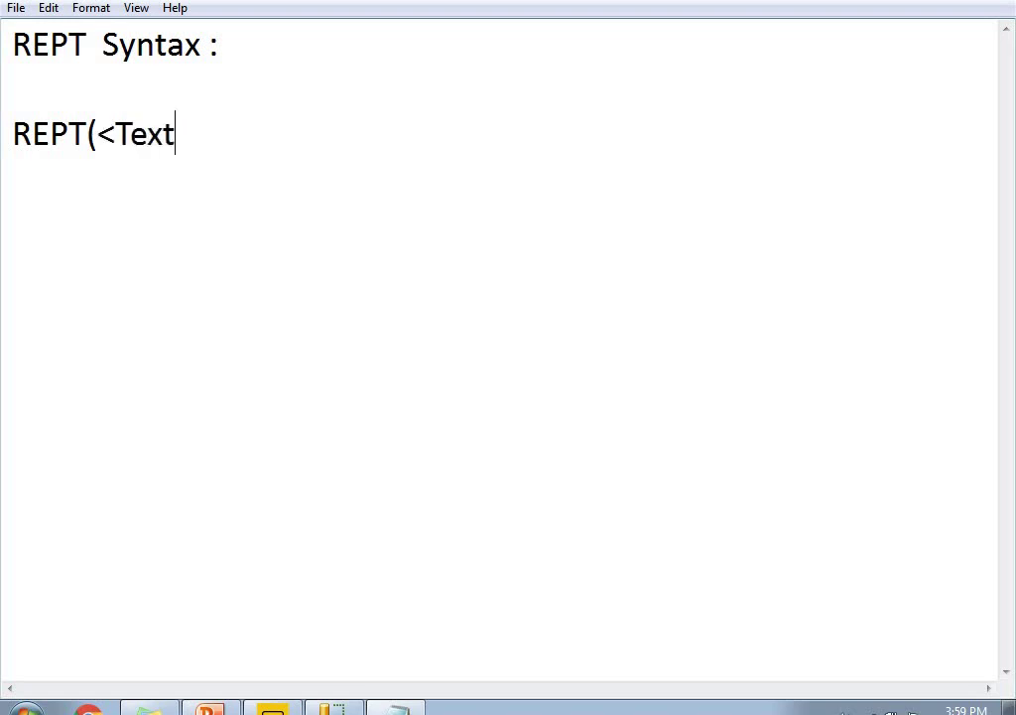
text(<)
key(BackSpace)
text(>,<)
text(Number o)
text(f Numb)
key(BackSpace)
key(BackSpace)
key(BackSpace)
key(BackSpace)
text(times>))
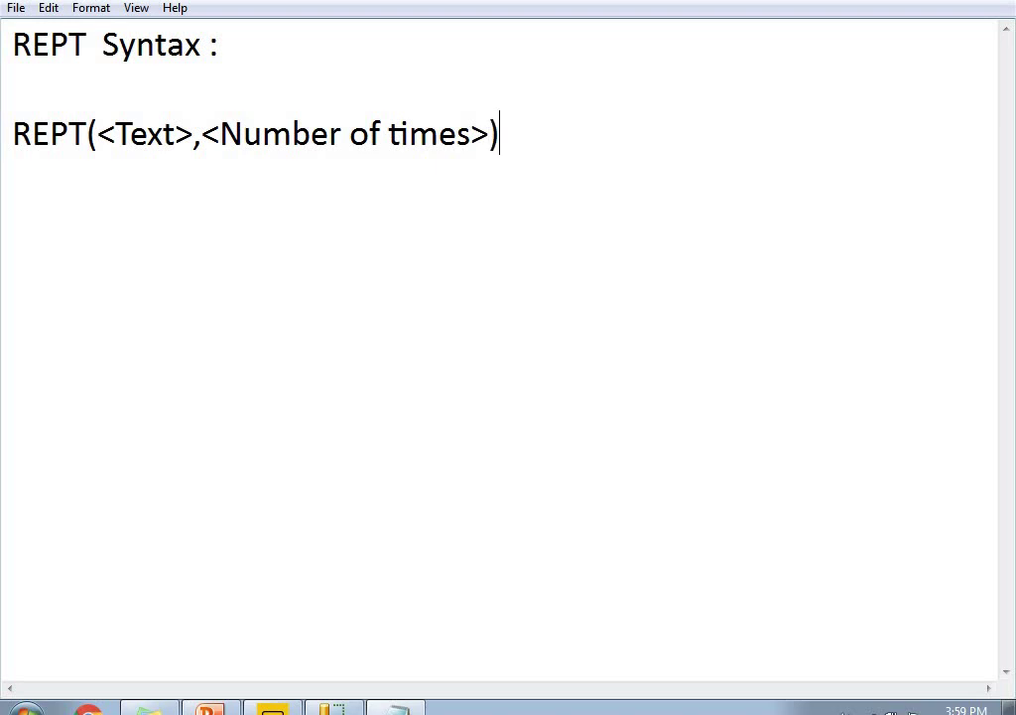
Add the example REPT("abc",3) a few lines below the syntax and highlight its repeat count.
key(Return)
key(Return)
key(Return)
key(Return)
text(REPT("abc",3))
key(Left)
key(shift+Left)
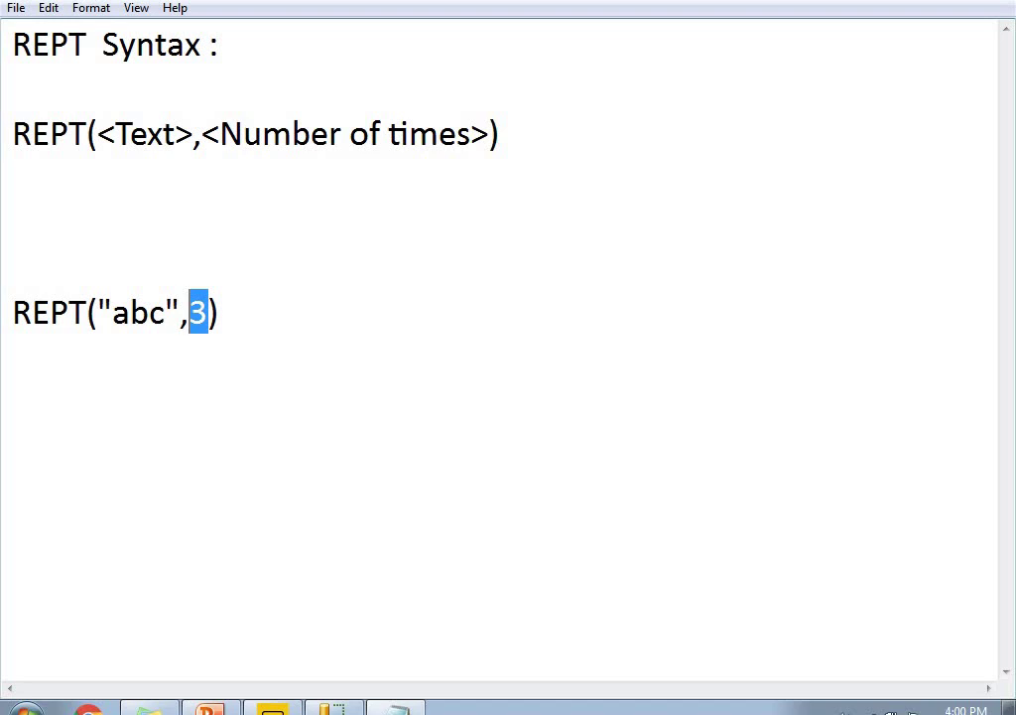
Append the note "-- Max 32,767" to the "abc" example and highlight the number.
key(End)
text(-)
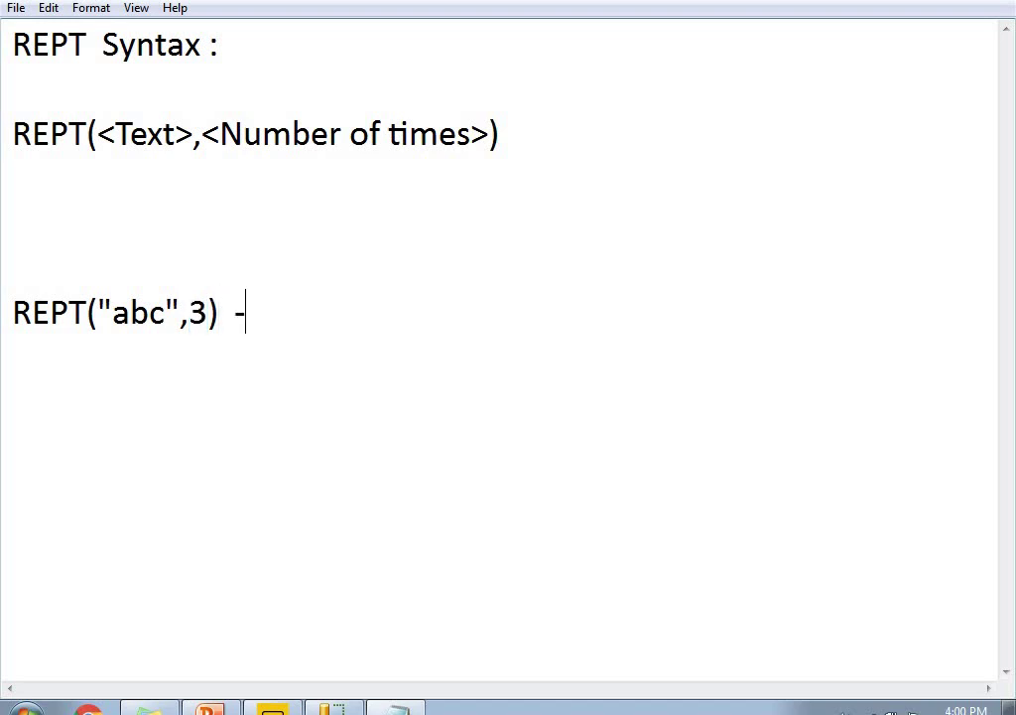
text(- Max )
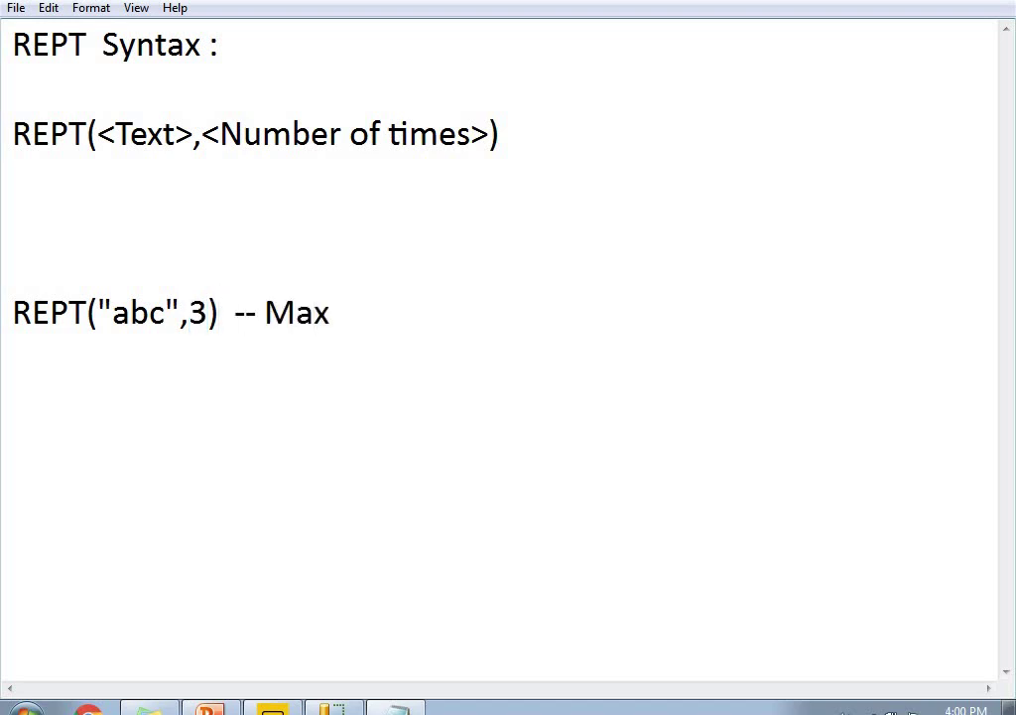
text(32767)
key(Left)
key(Left)
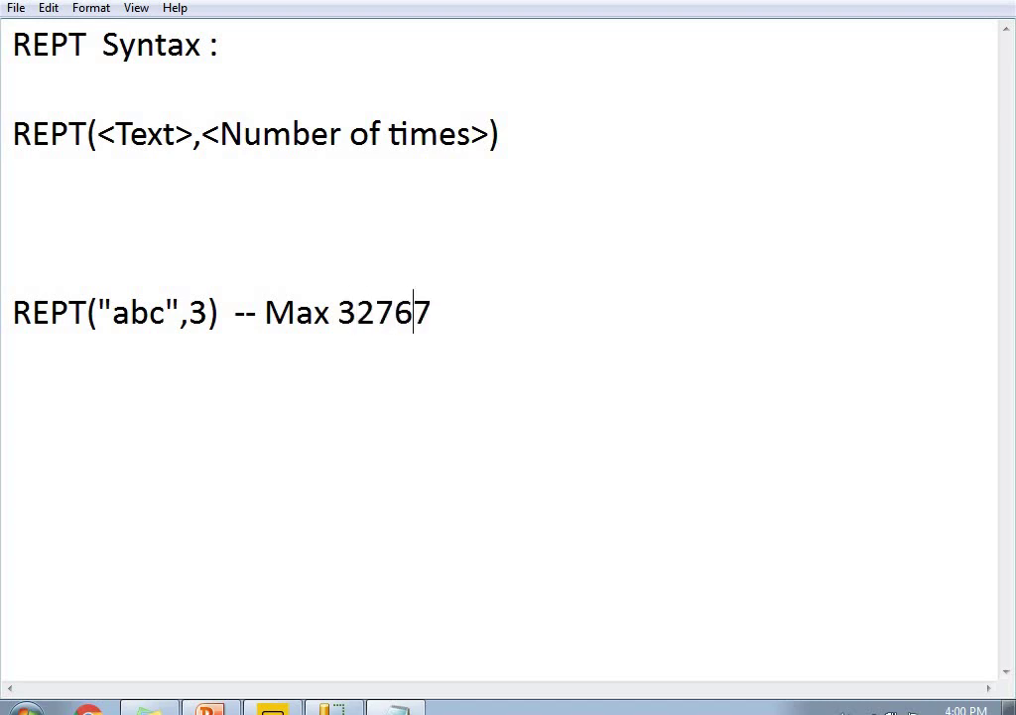
text(,)
key(Left)
key(Left)
key(Left)
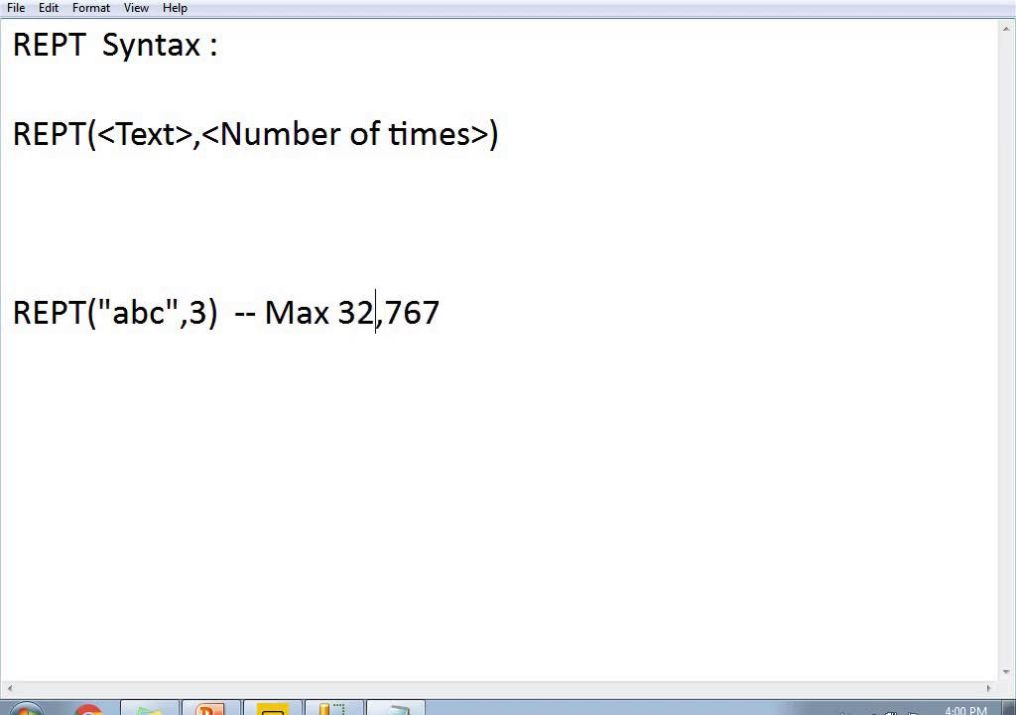
key(shift+Right)
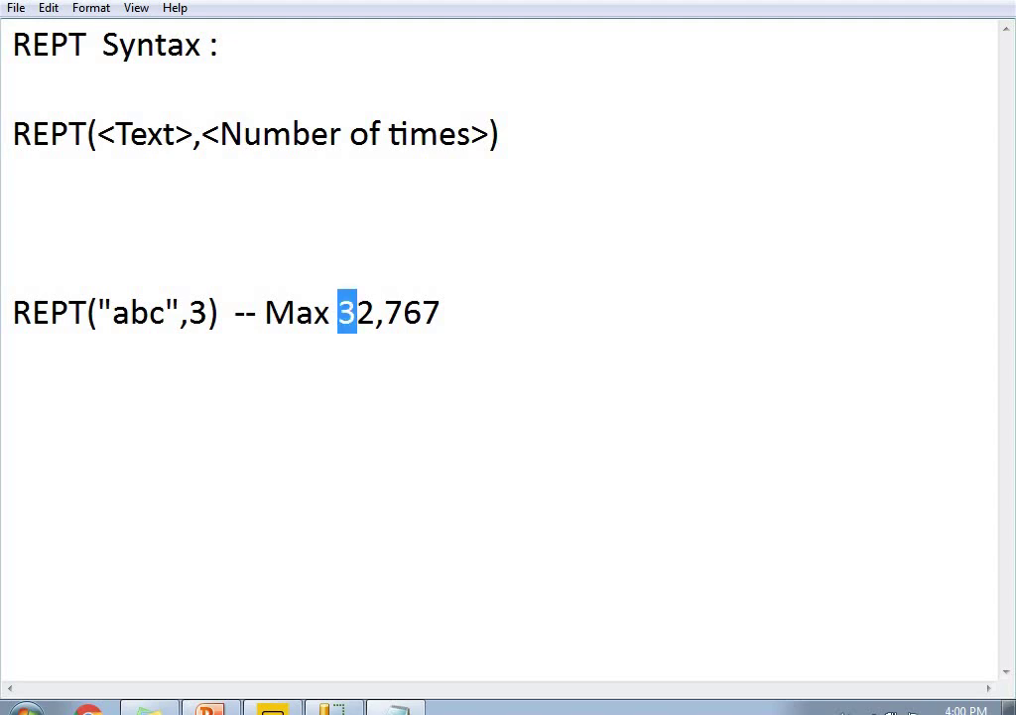
key(shift+Right)
key(shift+Right)
key(shift+Right)
key(shift+Right)
key(shift+Right)
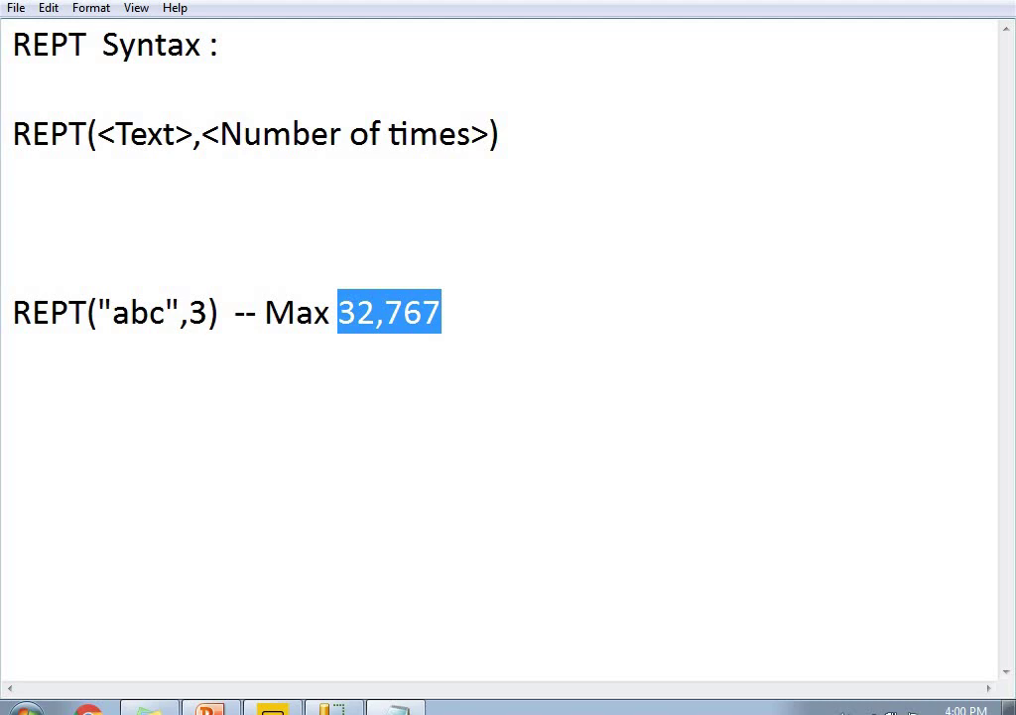
Add the line "Output : abcabcabc" below the "abc" example, separated by an empty line.
click(469, 297)
key(Return)
key(Return)
text(O)
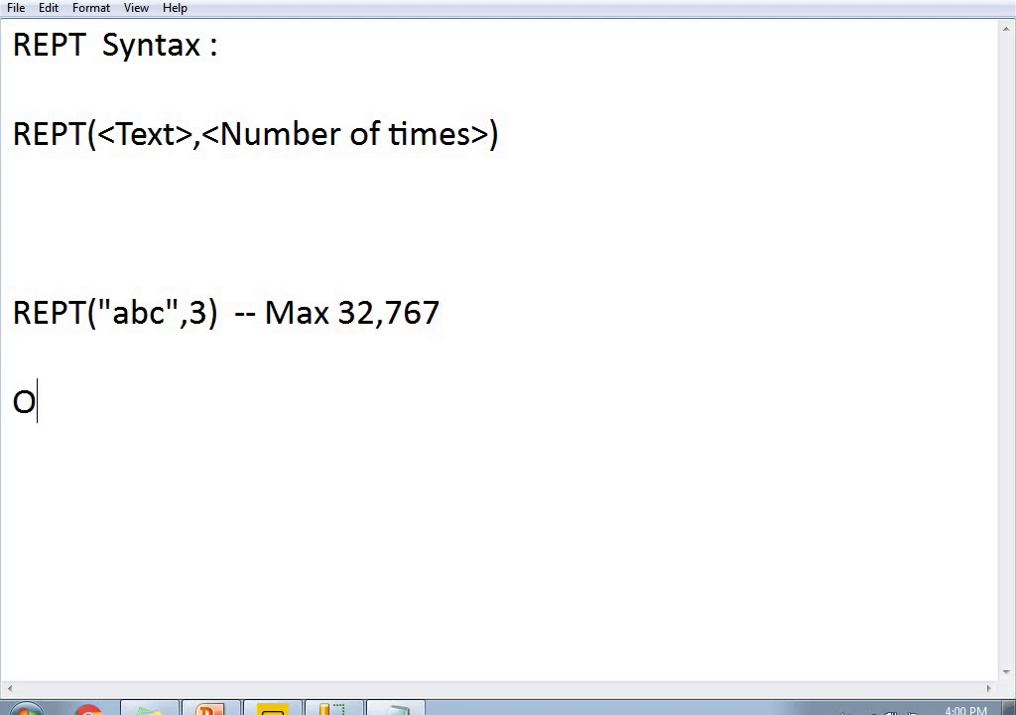
text(utput )
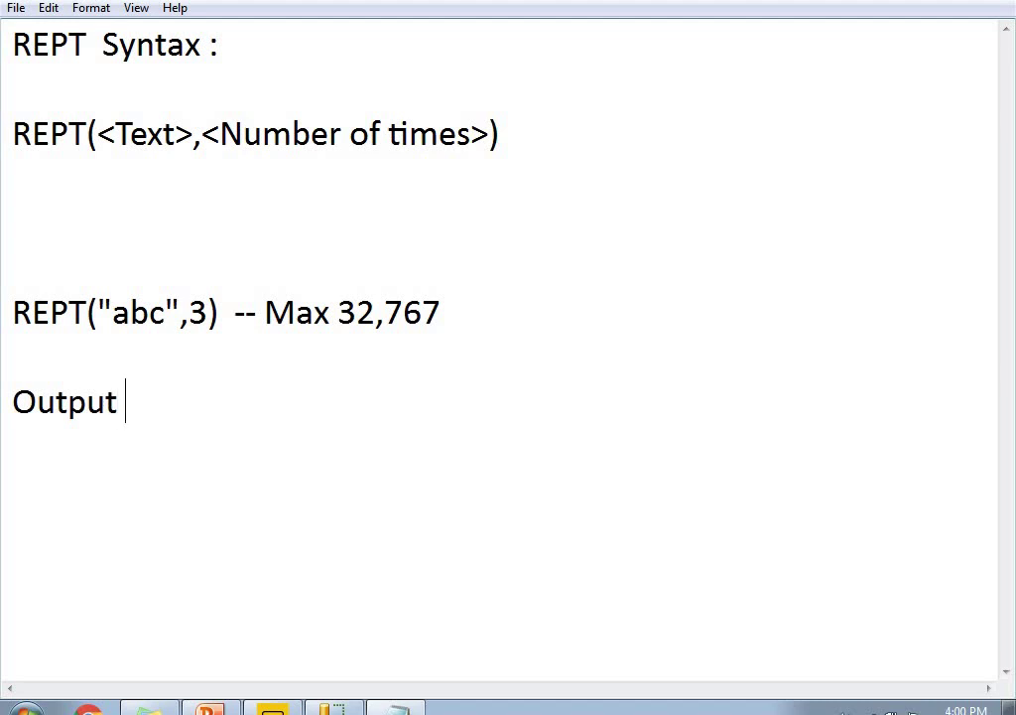
text(: abc)
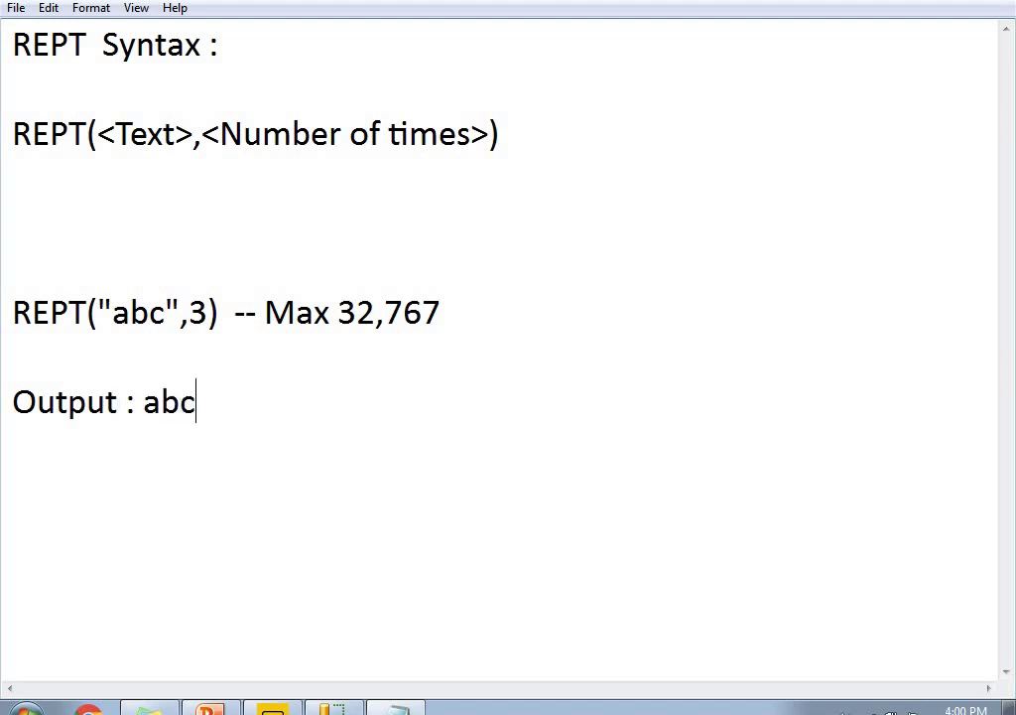
text(abcabc)
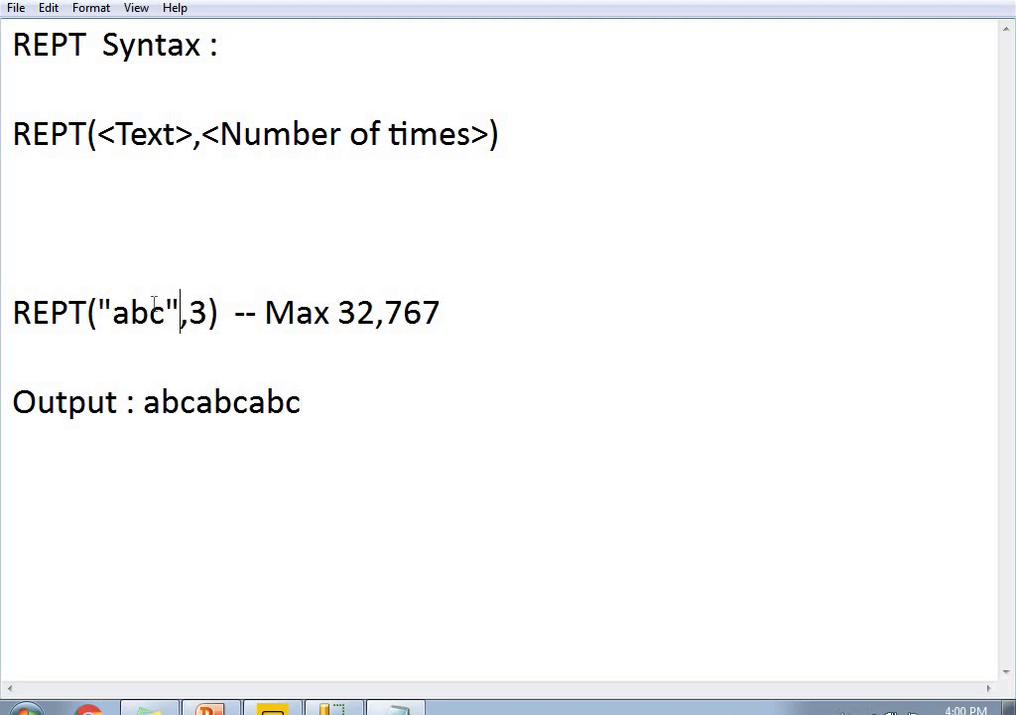
drag(179, 312, 115, 311)
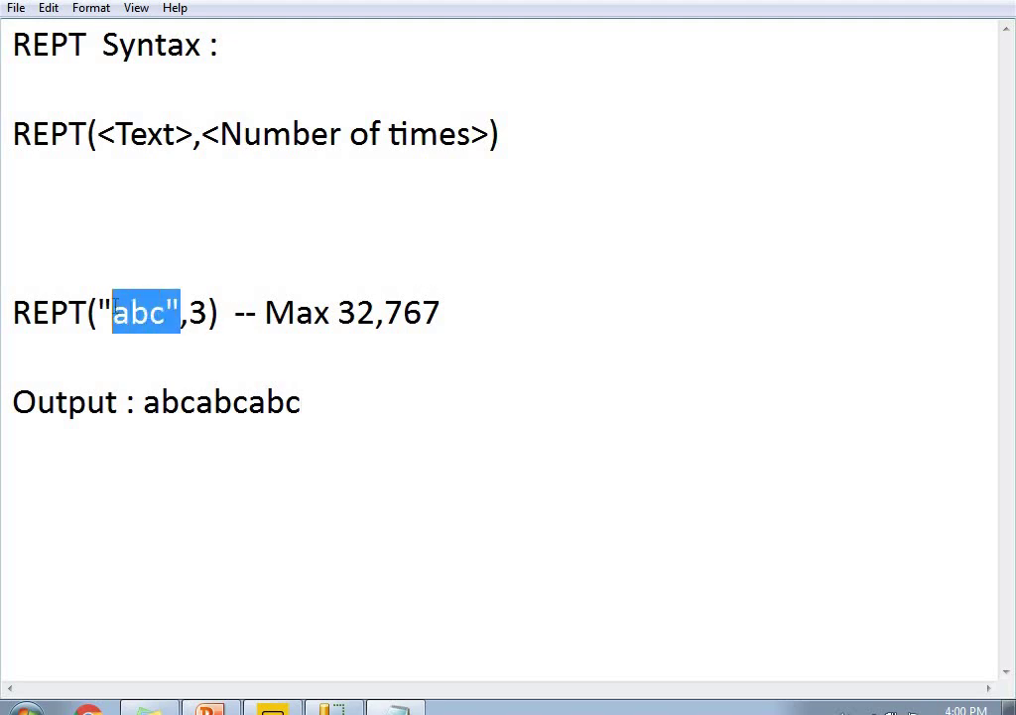
click(87, 313)
key(ctrl+shift+Right)
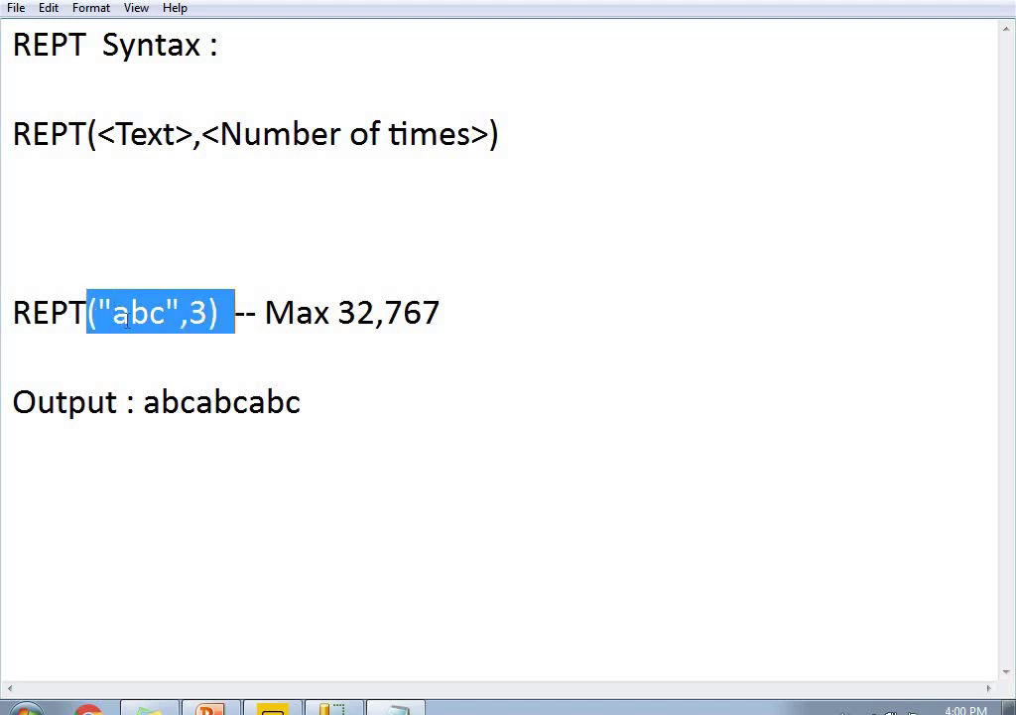
click(126, 315)
double_click(146, 402)
click(229, 313)
Add a second example, REPT("65",2), below the output line, separated by an empty line.
click(323, 410)
key(Return)
key(Return)
text(RE)
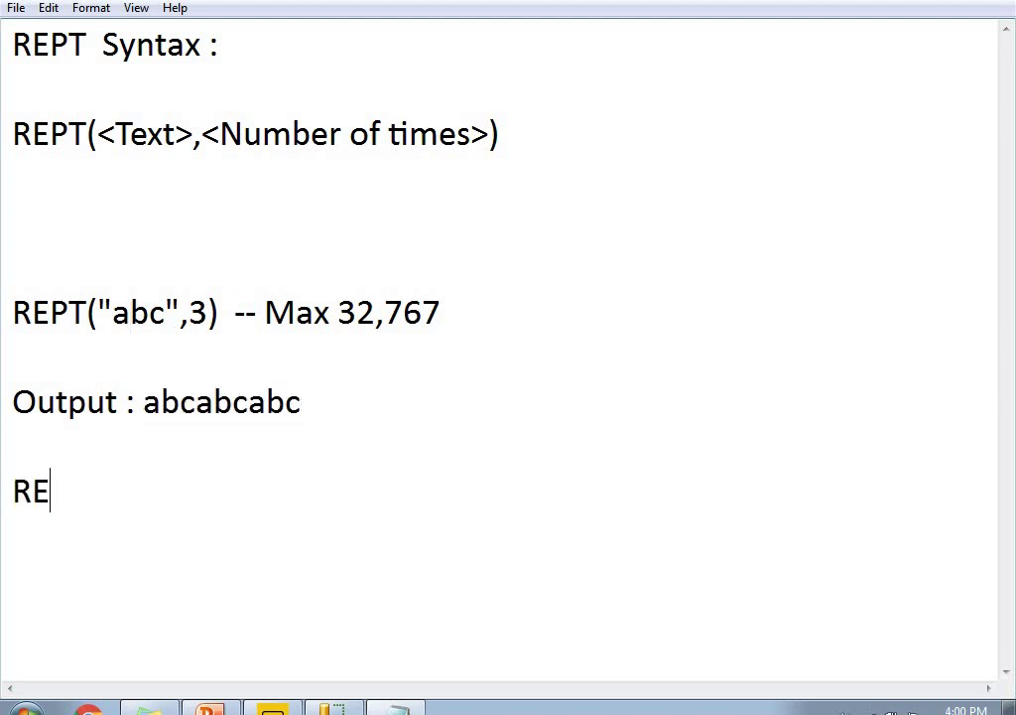
text(PT()
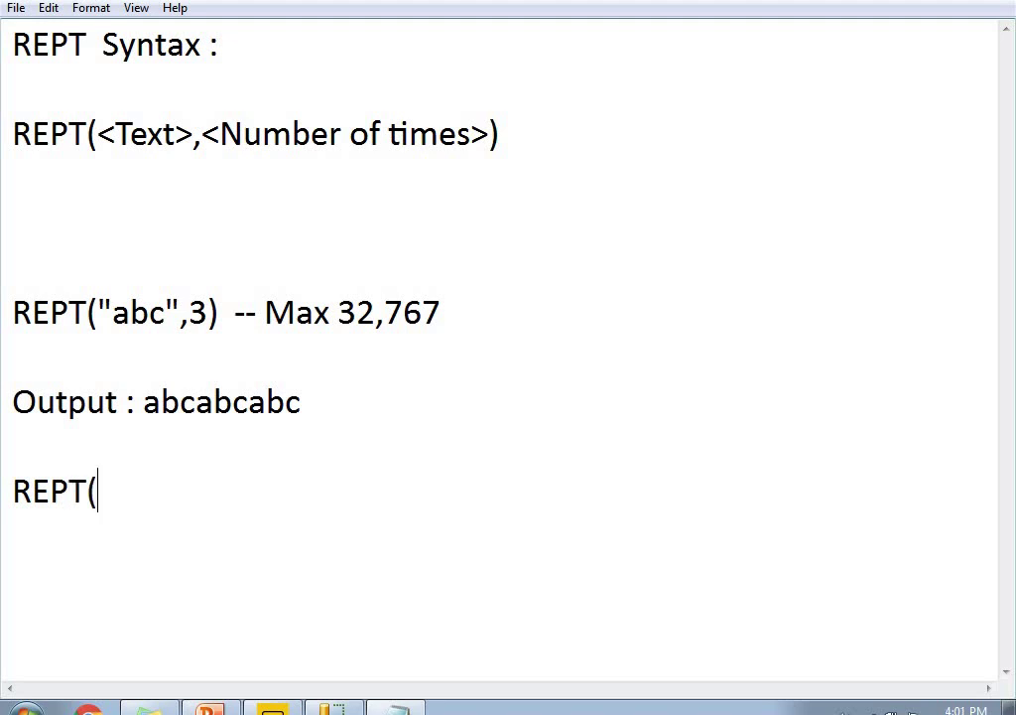
text("65",)
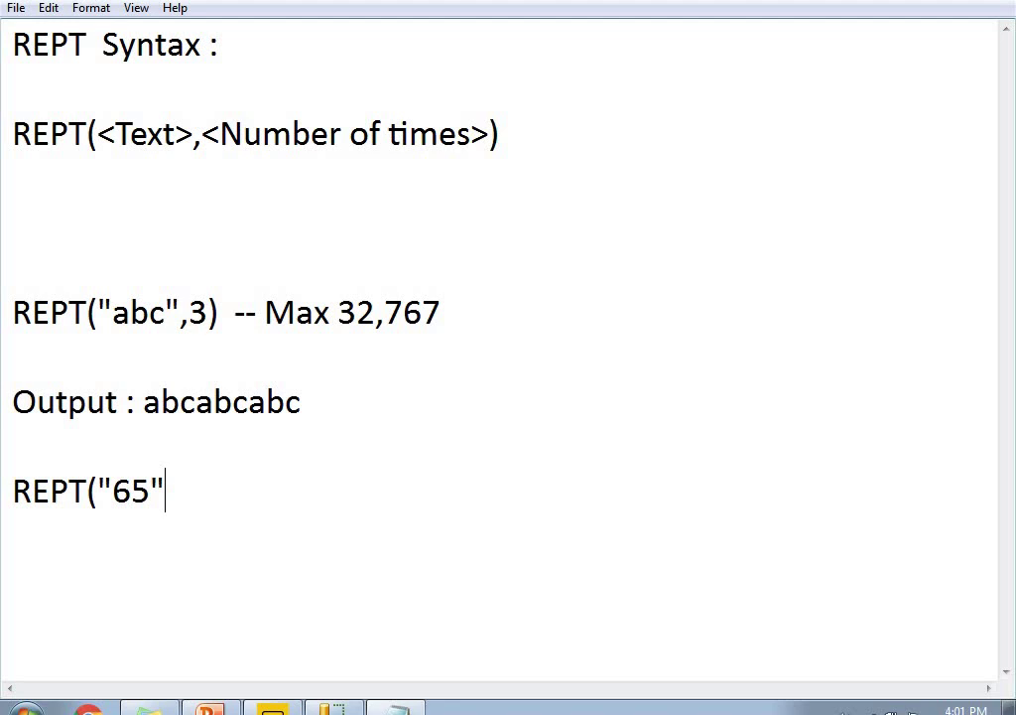
text(2))
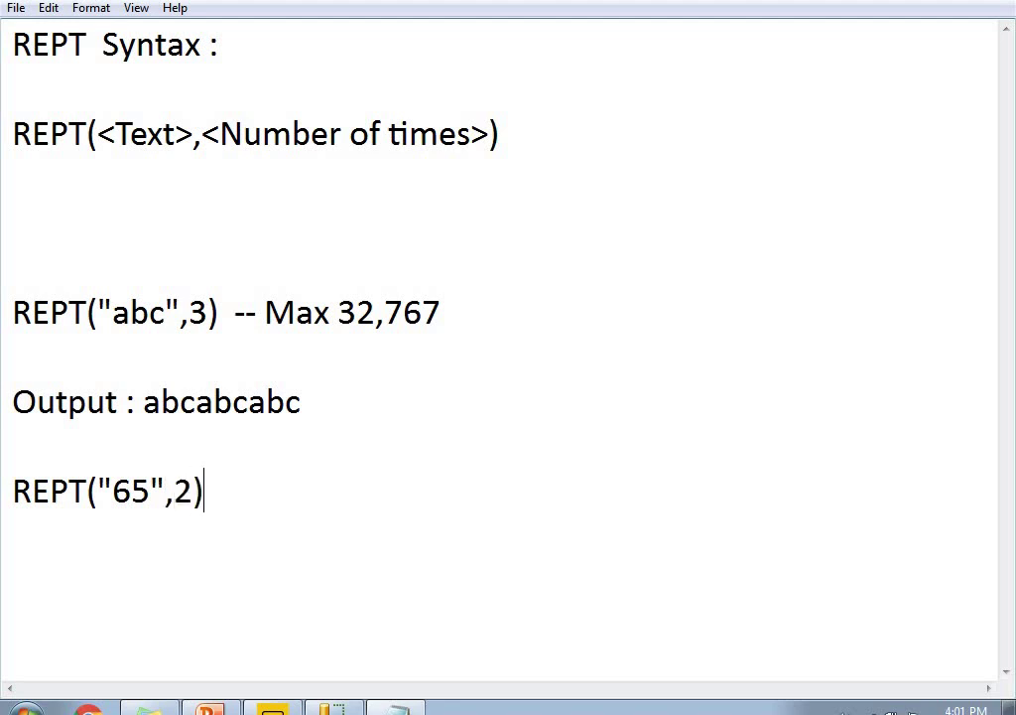
Write "Result : 6565" below the "65" example, separated by an empty line.
key(Return)
text(Re)
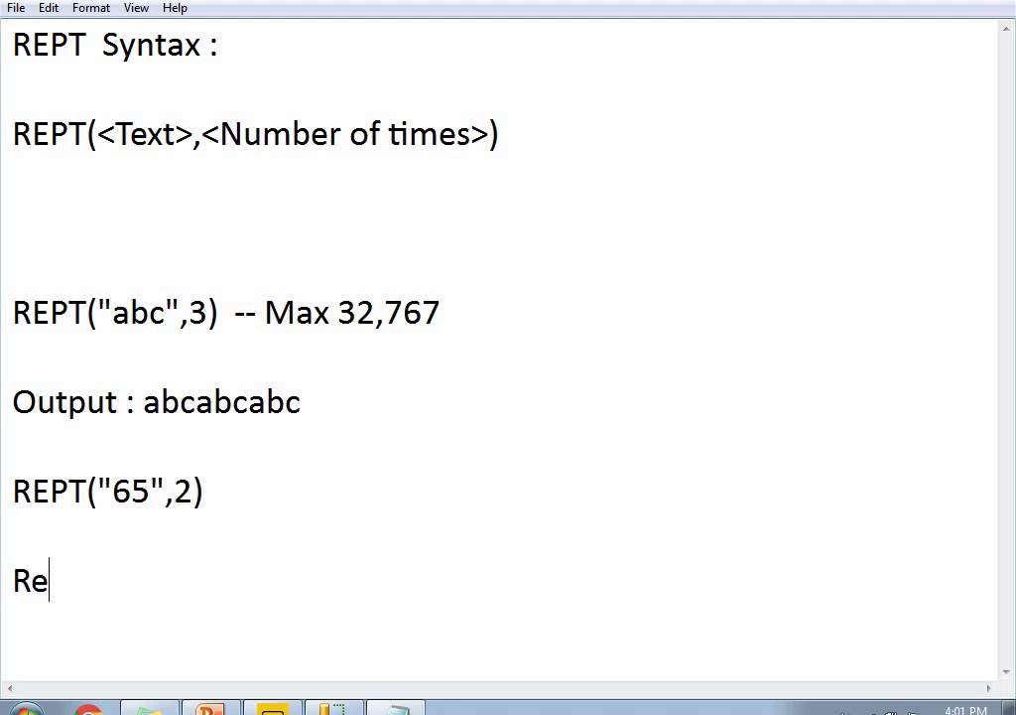
text(sult : )
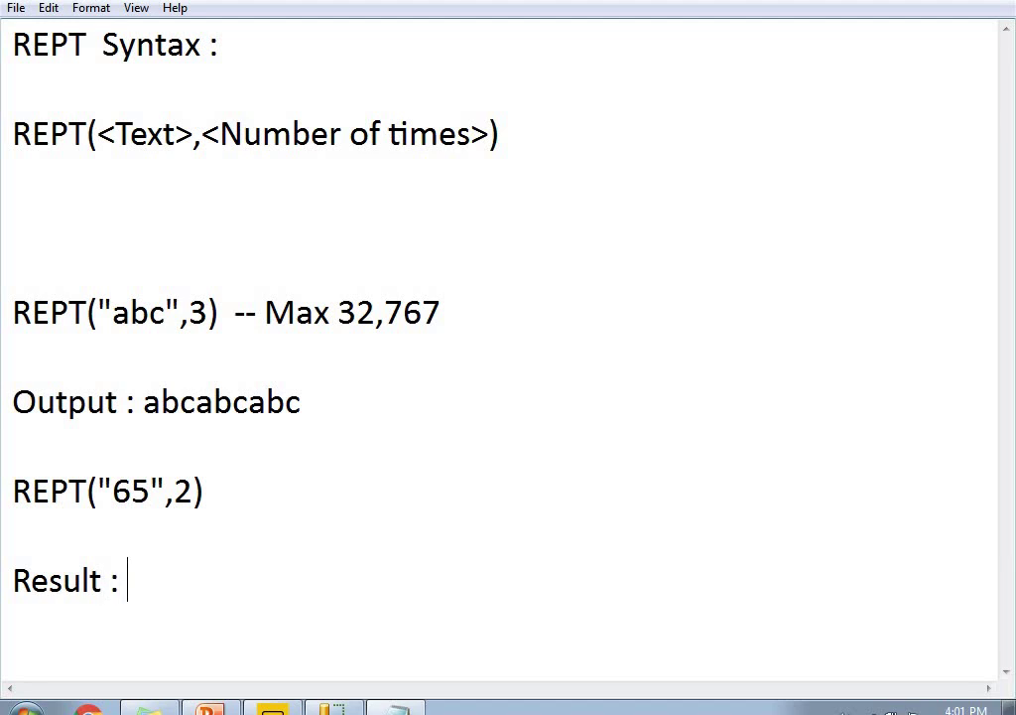
text(6565)
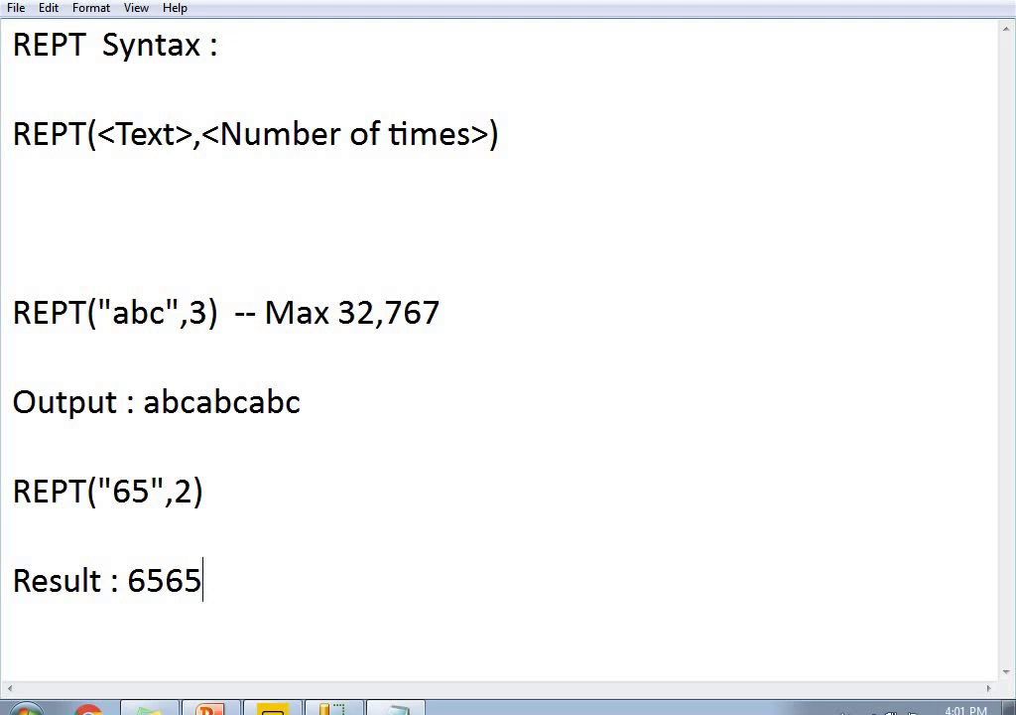
Add the zero-repeat example REPT("678",0) and write ".. Empty.." below it as its result.
key(Return)
key(Return)
text(REPT()
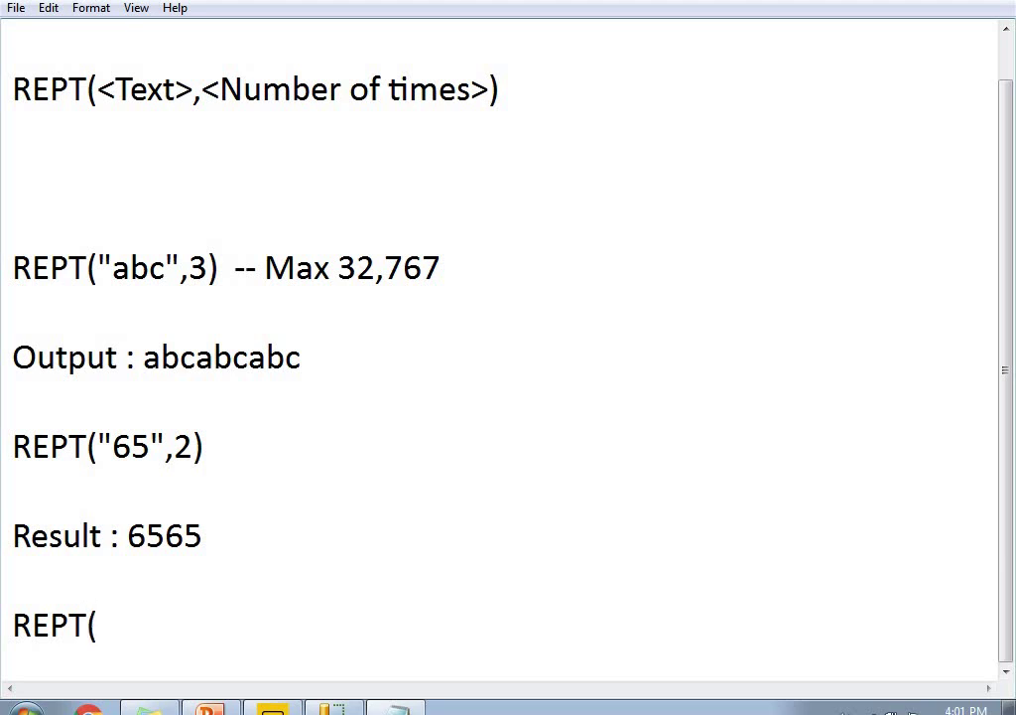
text("678",0)
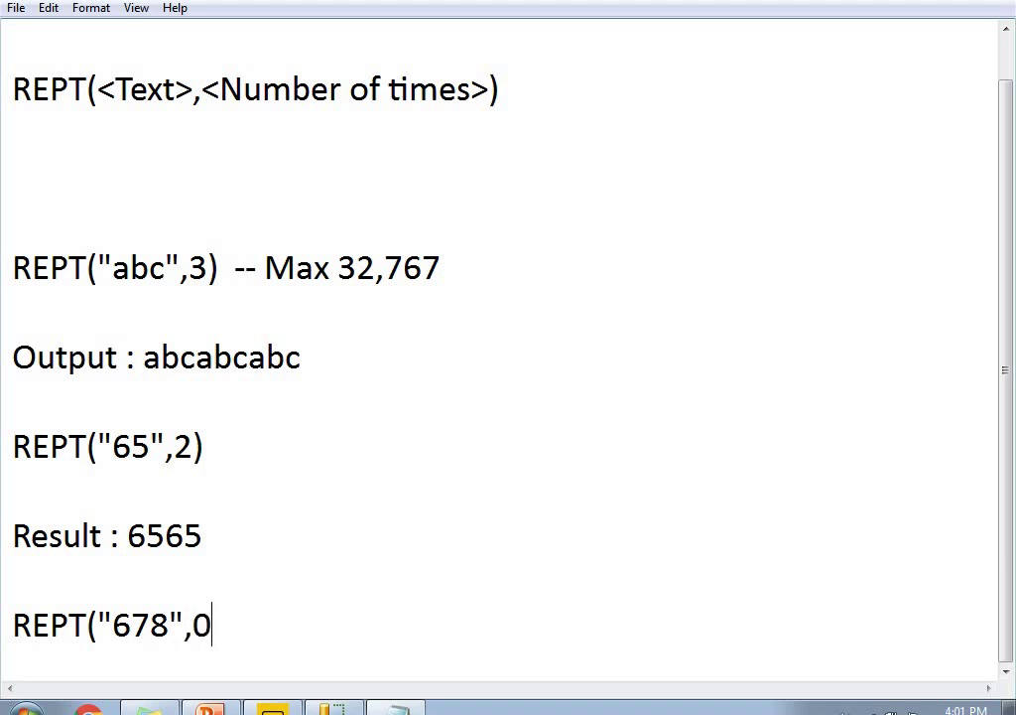
text())
key(Return)
key(Return)
text(.. Empty..)
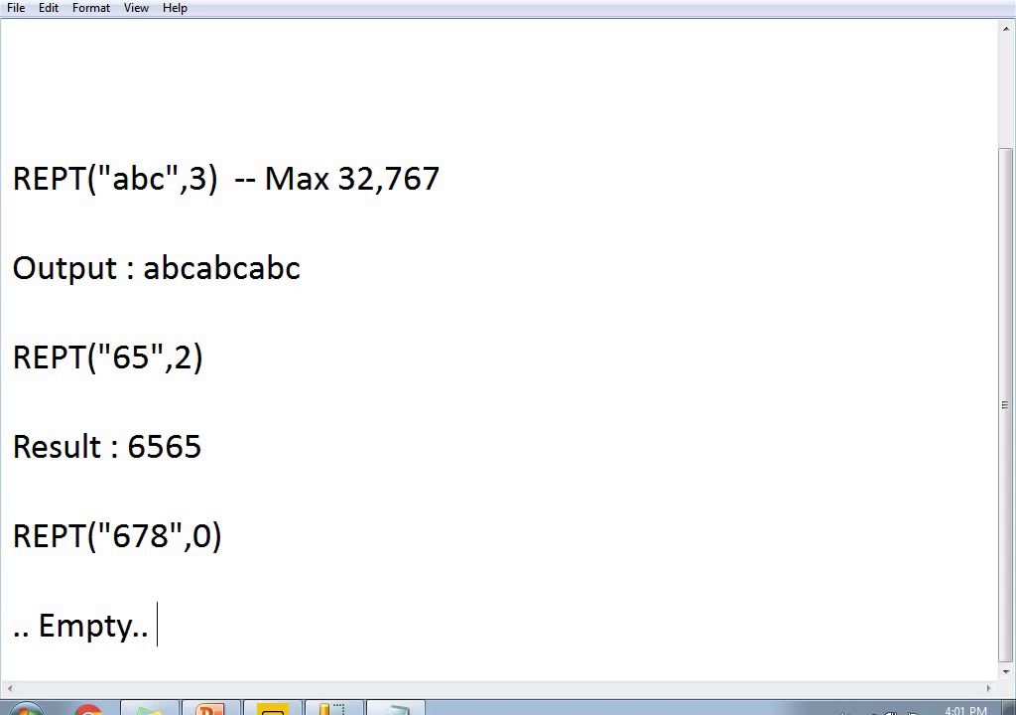
Add a fourth example, REPT("789",1), below the empty-result line.
key(Return)
key(Return)
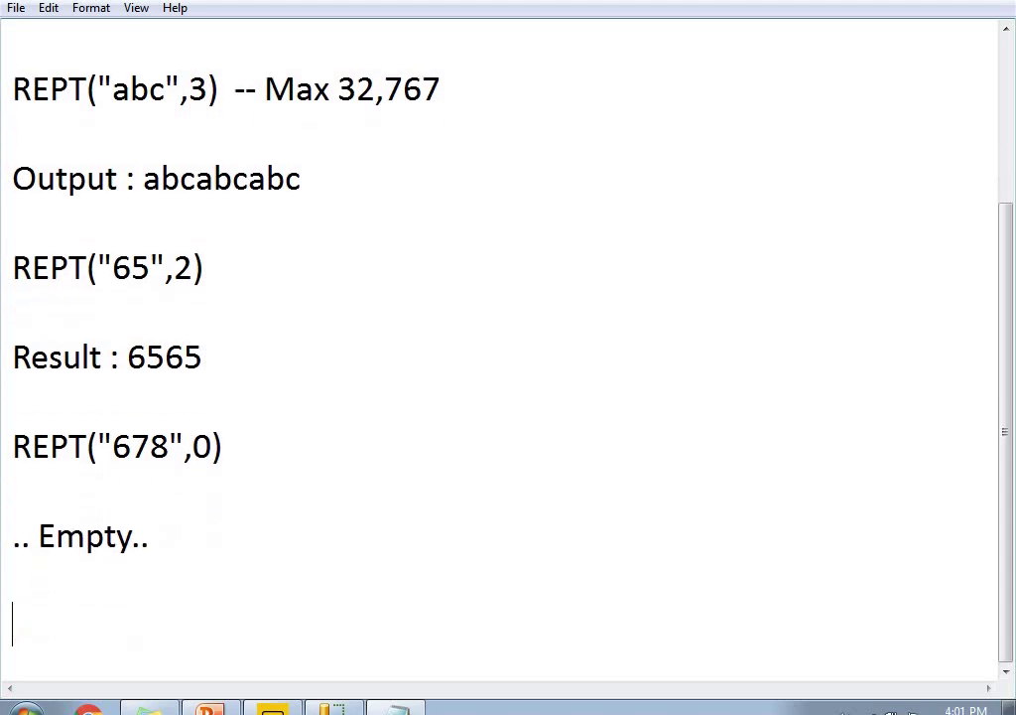
text(REP)
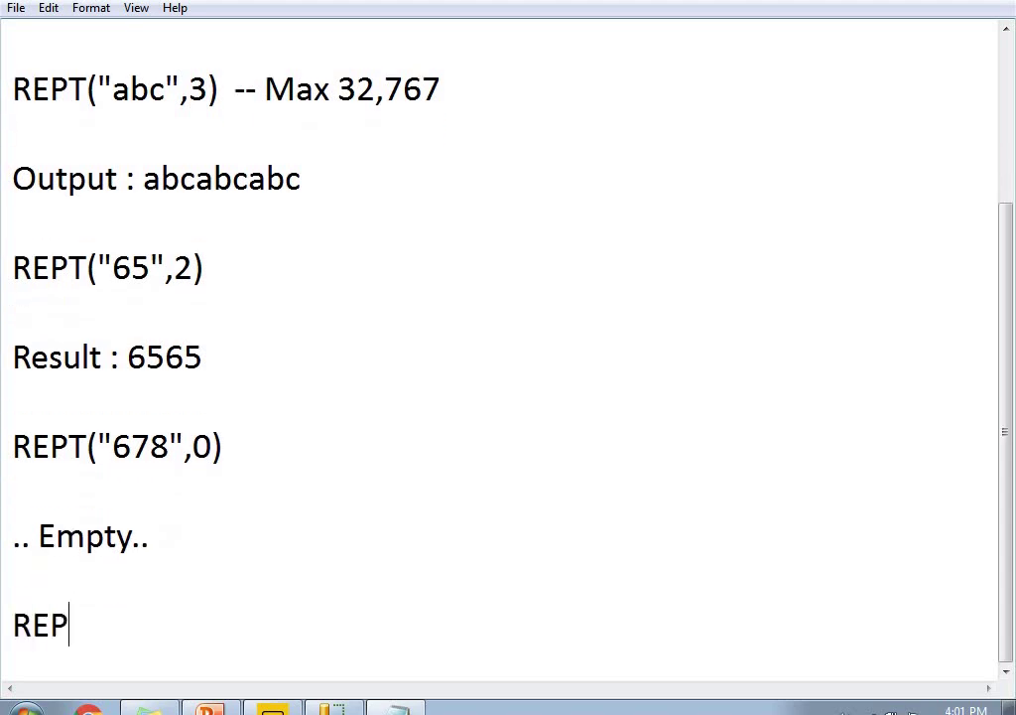
text(T(789")
key(Left)
key(Left)
key(Left)
key(Left)
text(")
key(End)
text(,1))
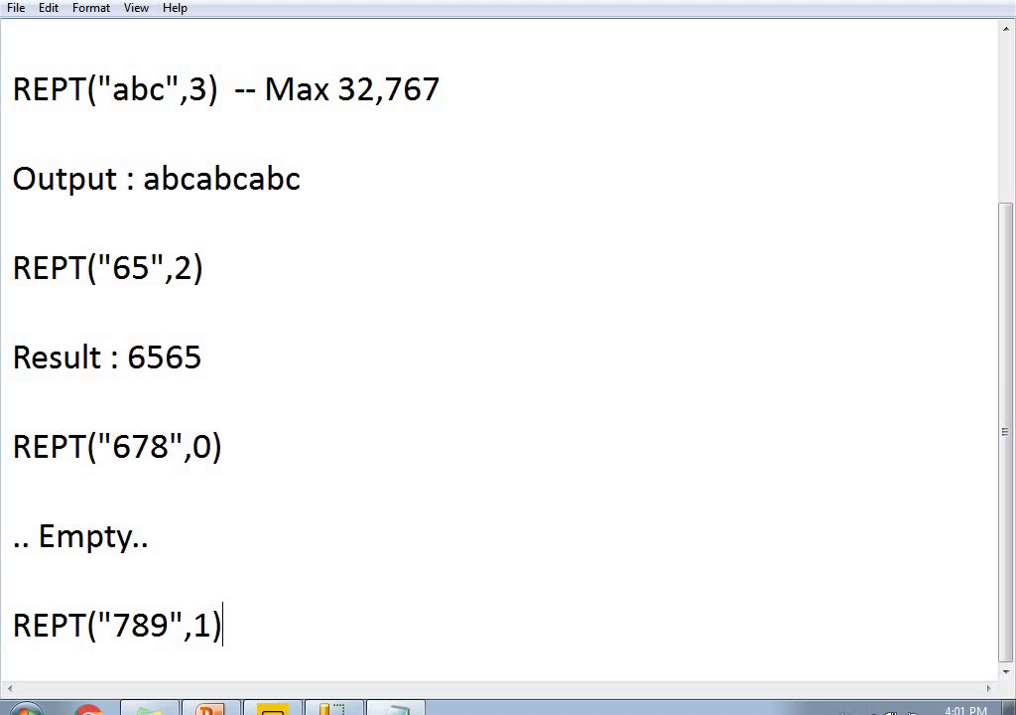
Write "Result : 789" below the "789" example, separated by an empty line.
key(Return)
key(Return)
text(Result : 789)
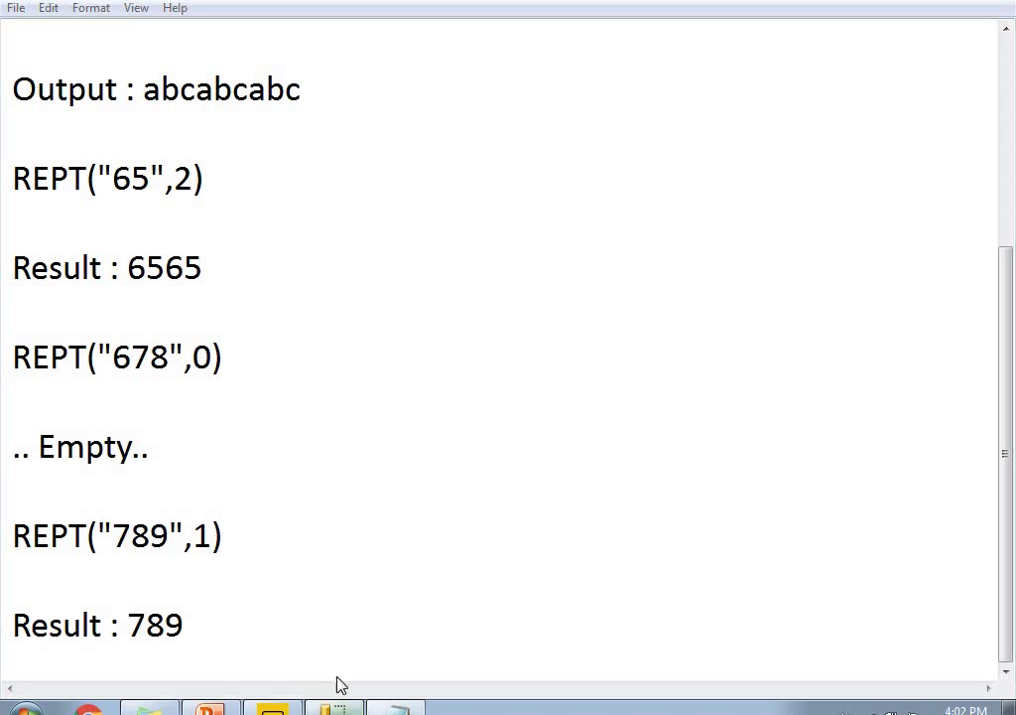
Switch to SQL Server Management Studio and examine the SELECT * FROM EMP query and the rows and columns it returns.
click(336, 707)
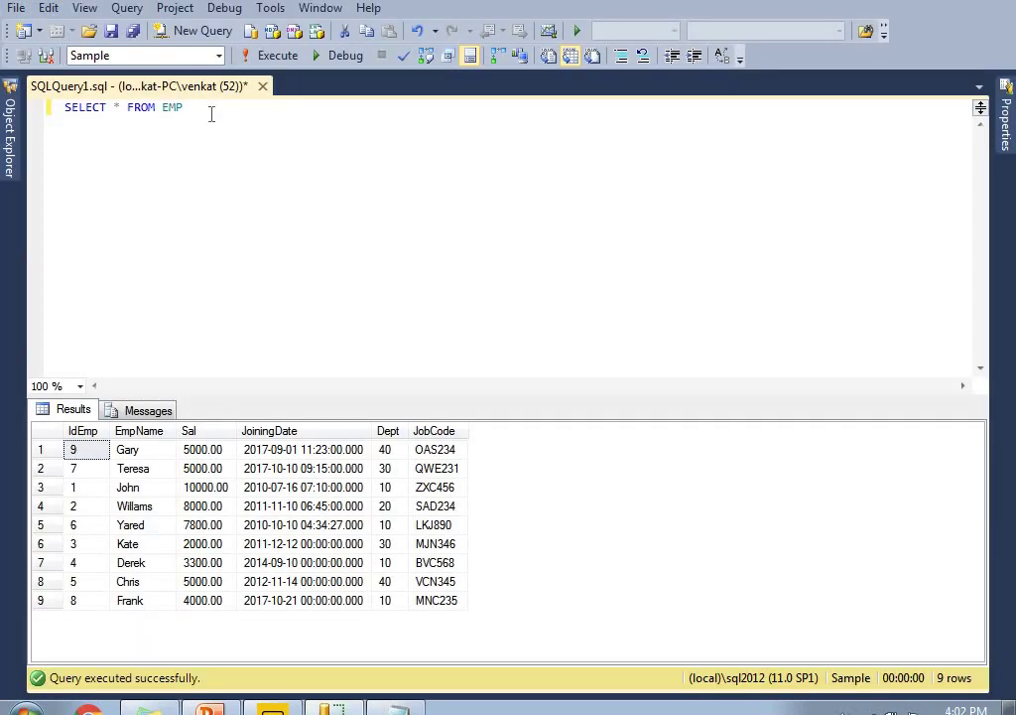
drag(184, 107, 64, 112)
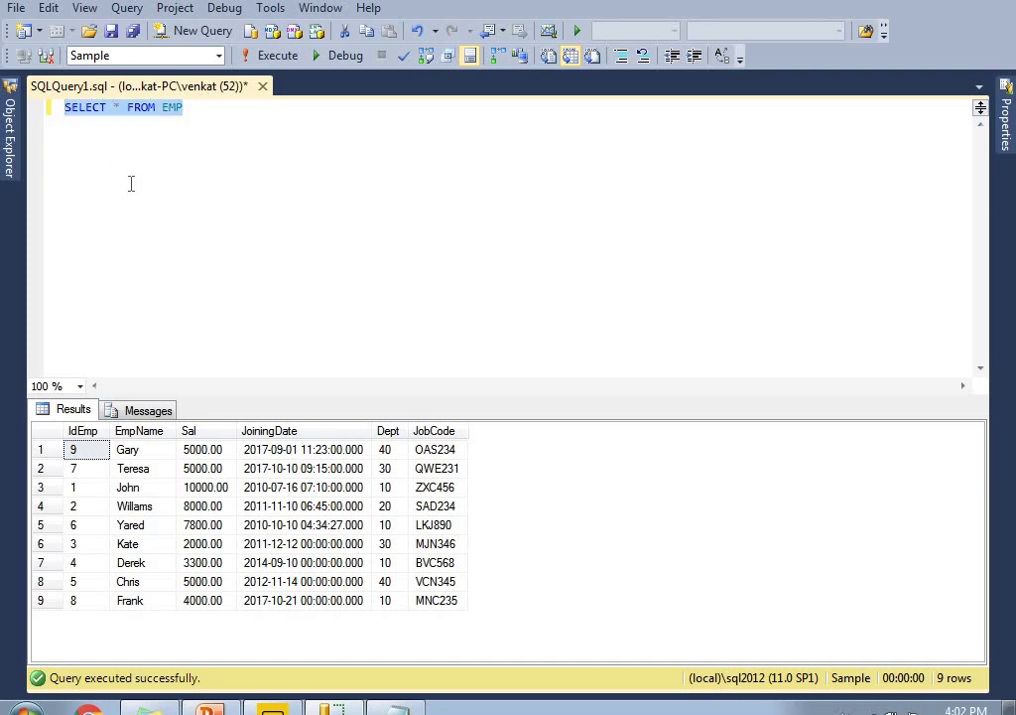
click(163, 202)
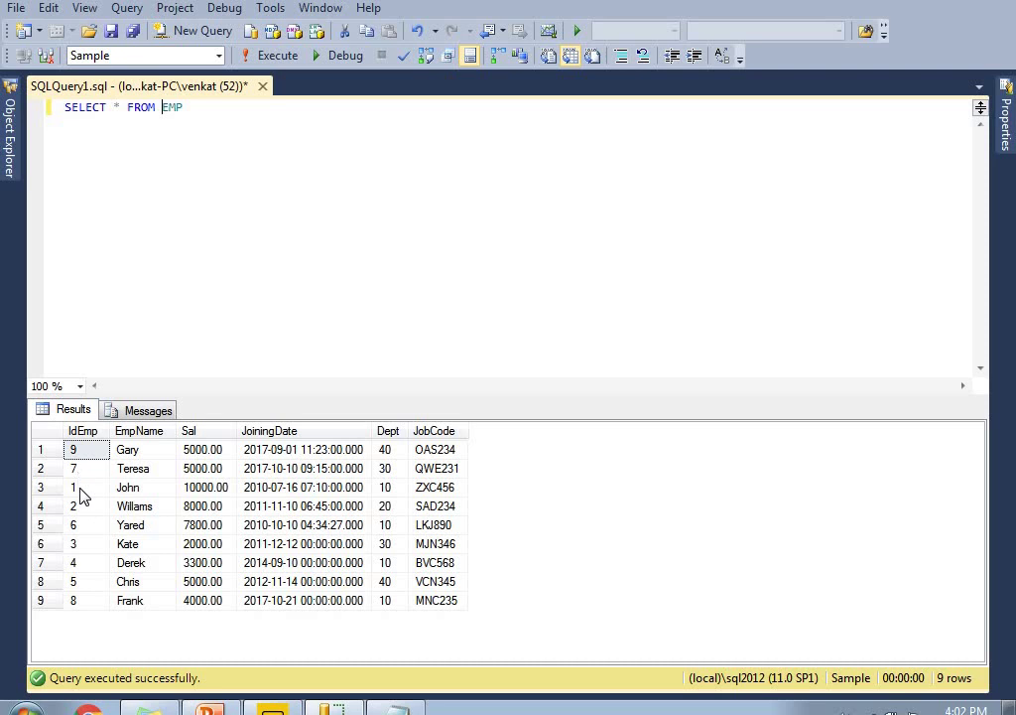
drag(78, 468, 84, 591)
click(127, 543)
click(133, 467)
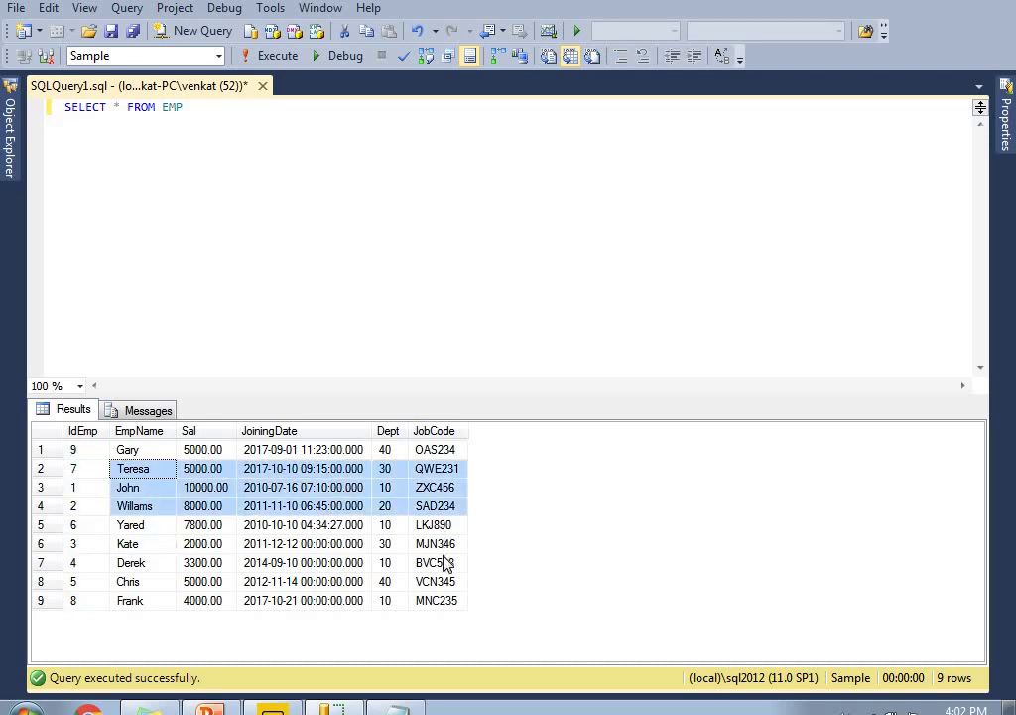
shift+click(443, 563)
click(318, 562)
drag(80, 467, 460, 579)
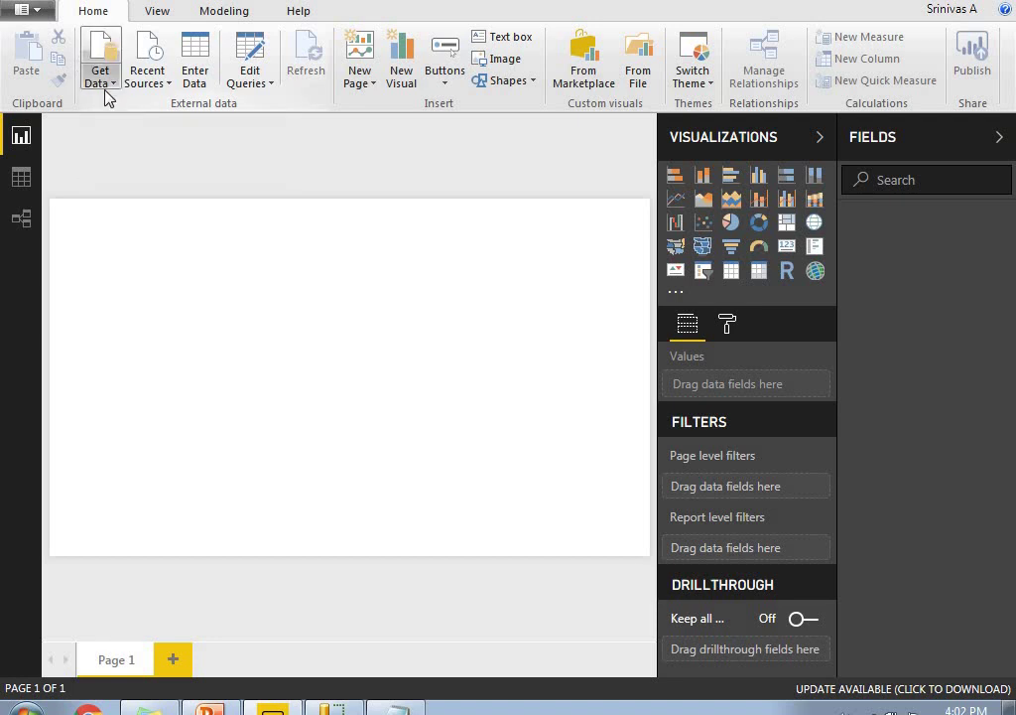
In Power BI Desktop, connect to the SQL Server database Sample on server .\sql2012 using Import mode.
click(107, 87)
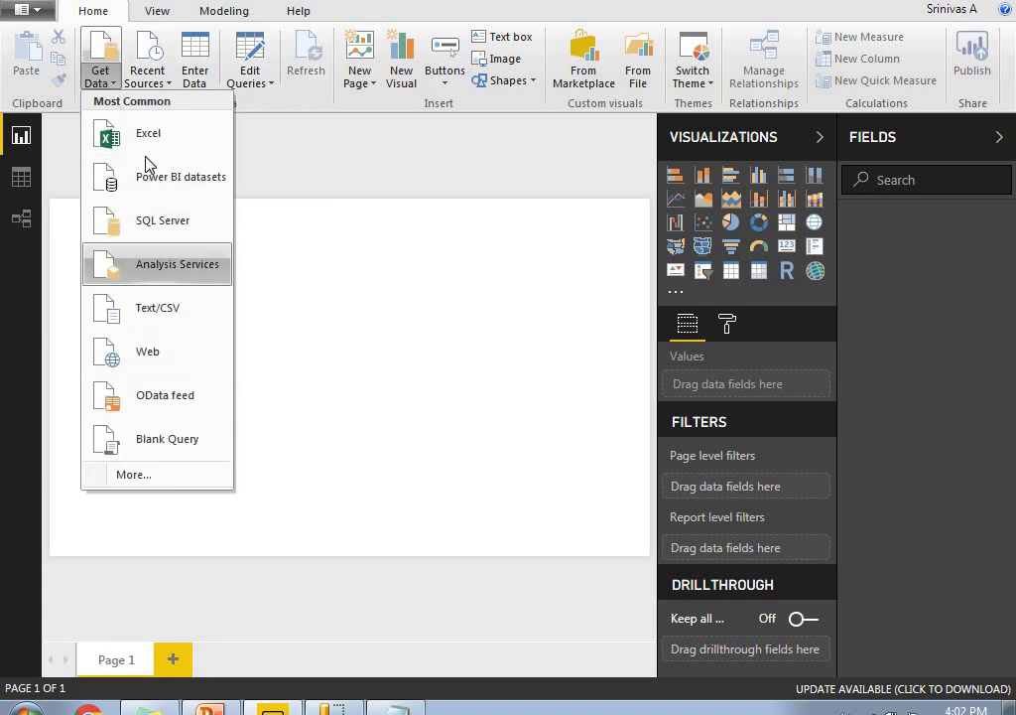
click(159, 232)
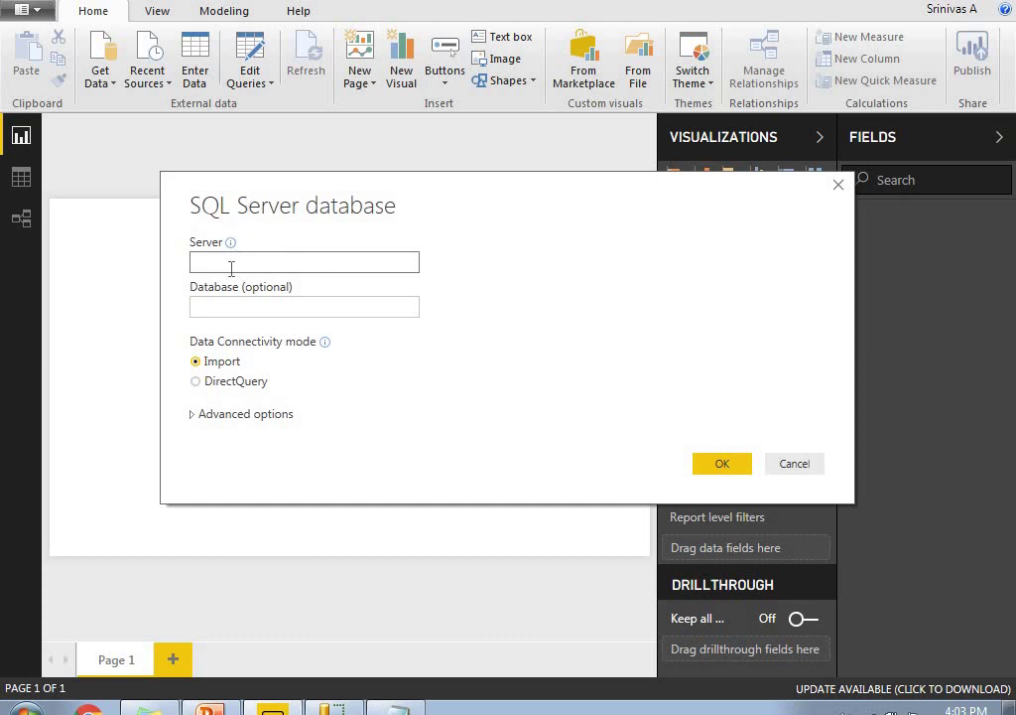
text(.\sql2012)
key(ctrl+a)
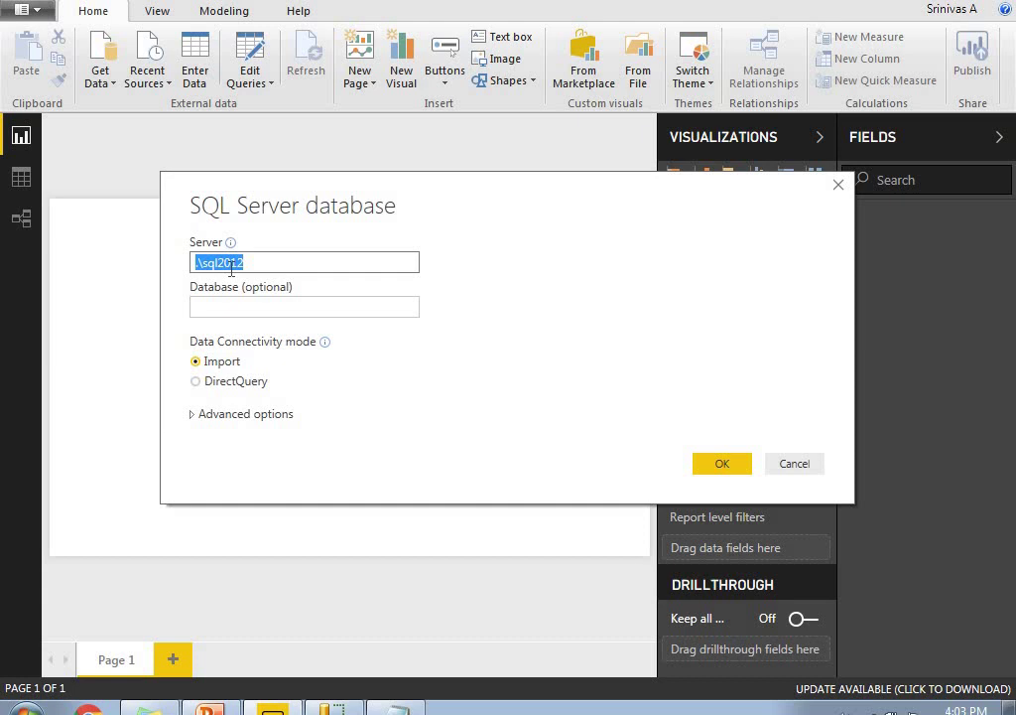
click(277, 305)
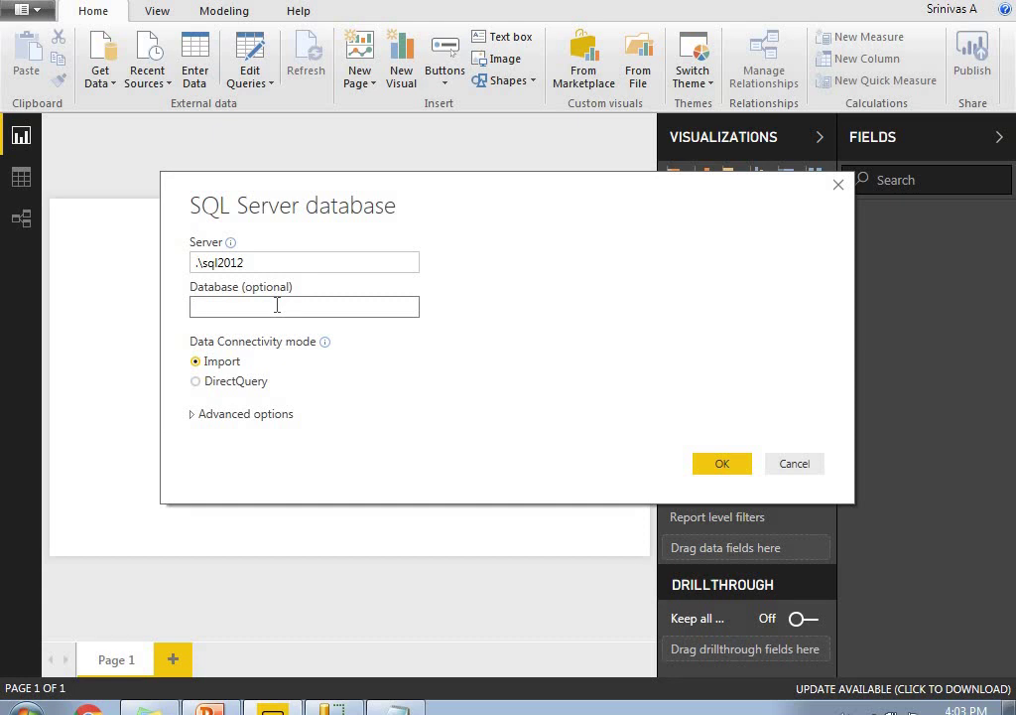
text(Sample)
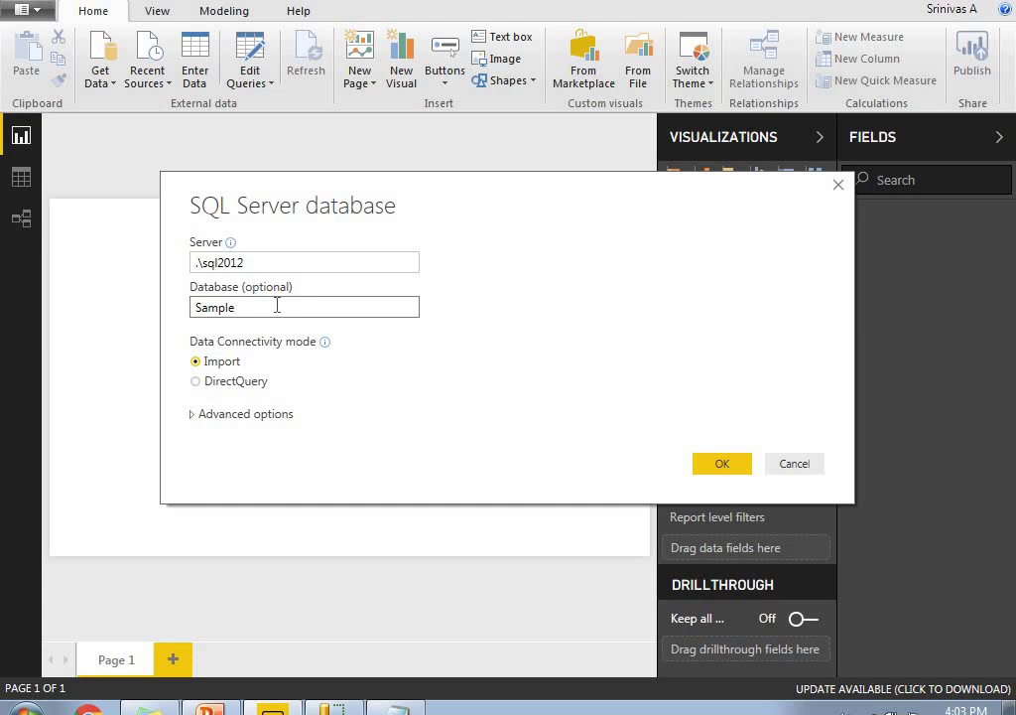
click(723, 466)
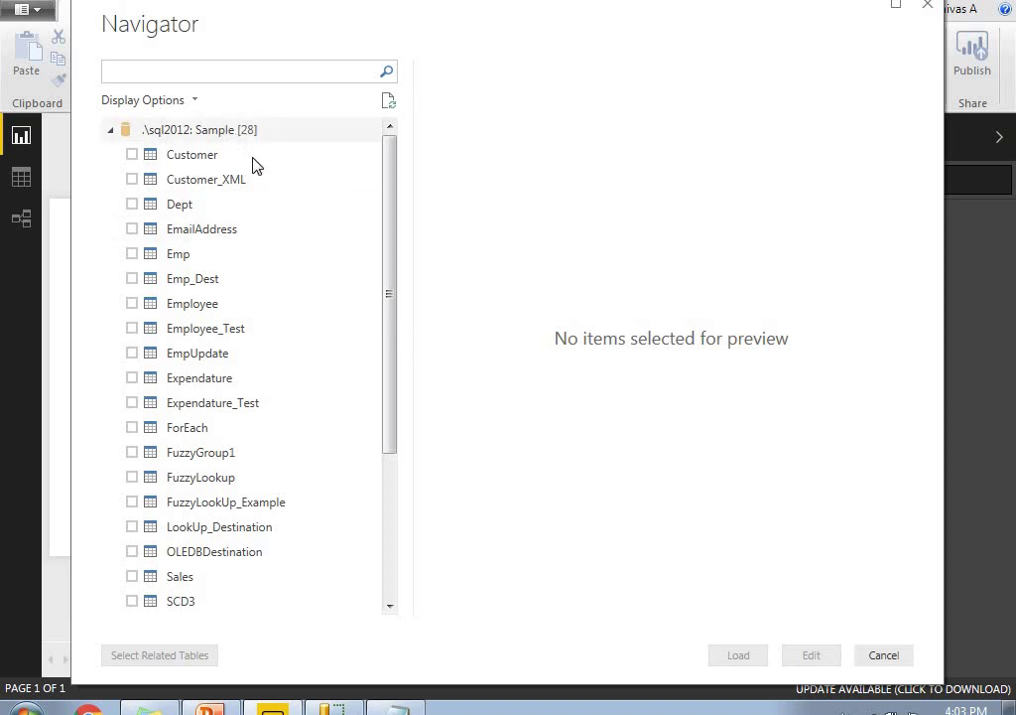
Select the Emp table, refresh its outdated preview and load it into the report.
click(132, 254)
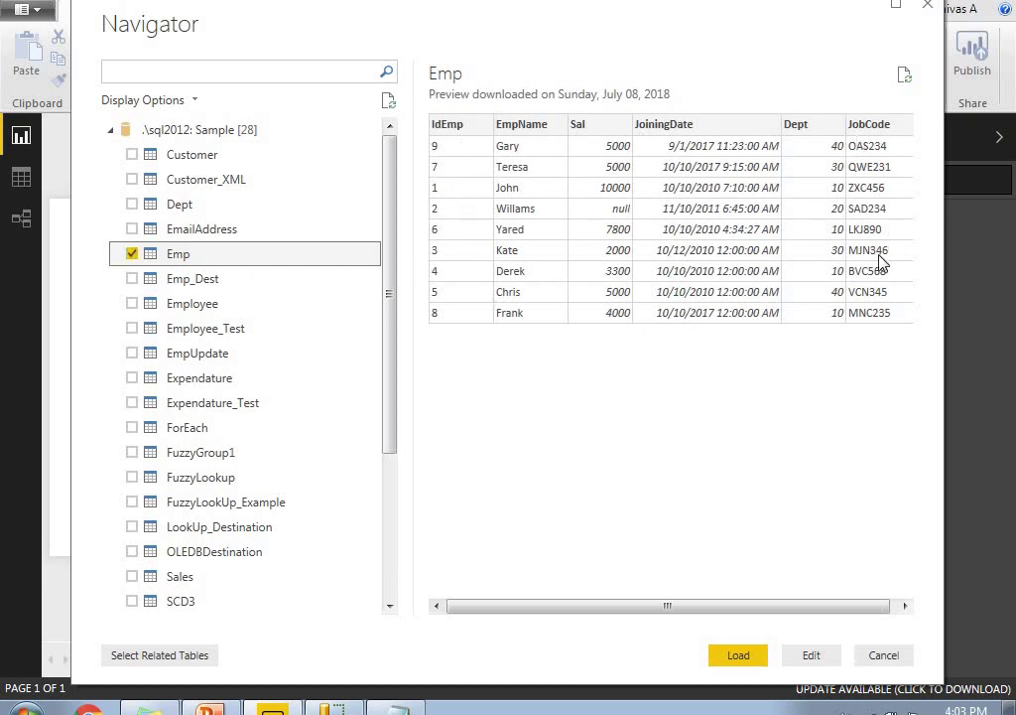
click(902, 74)
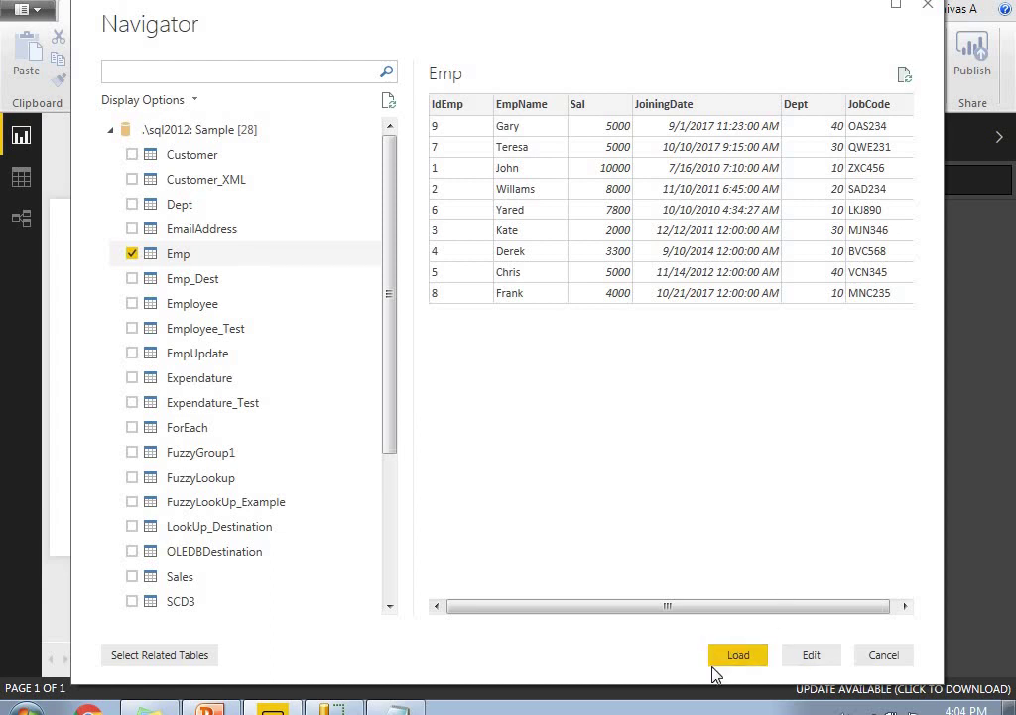
click(738, 657)
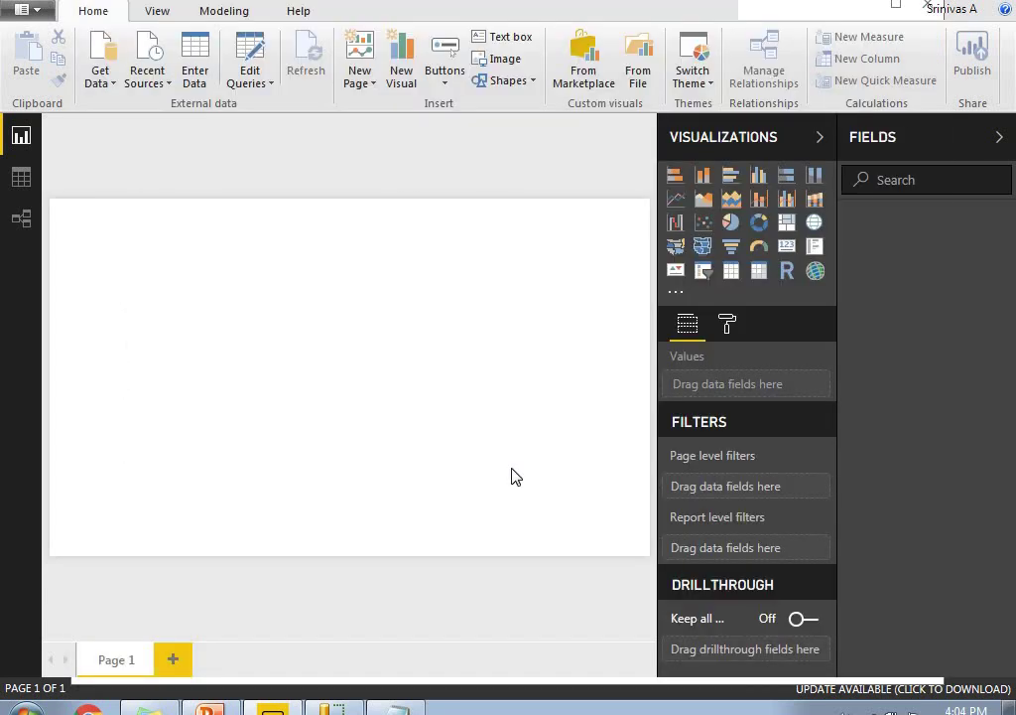
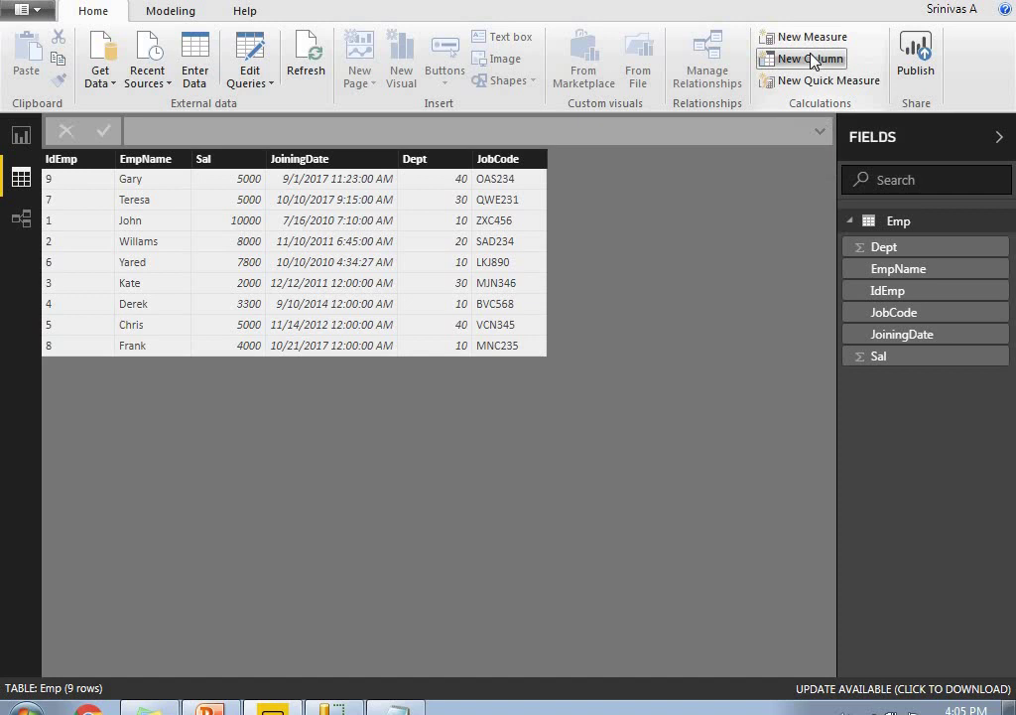
Add a calculated column named Rept_OP to the Emp table and begin its formula with the REPT function.
click(811, 60)
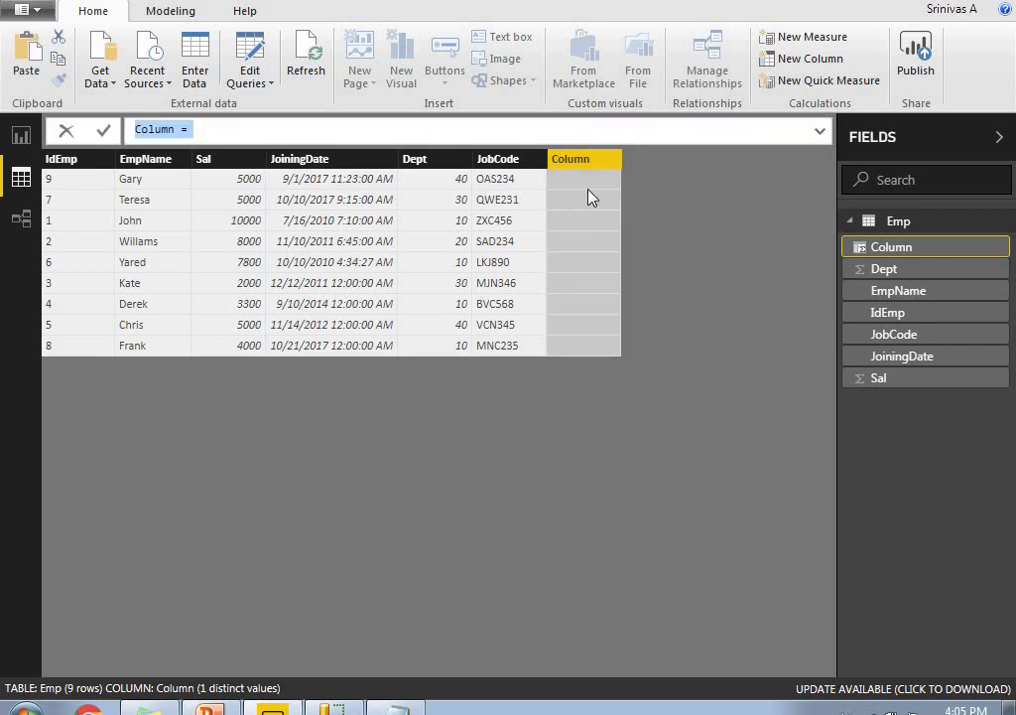
double_click(152, 130)
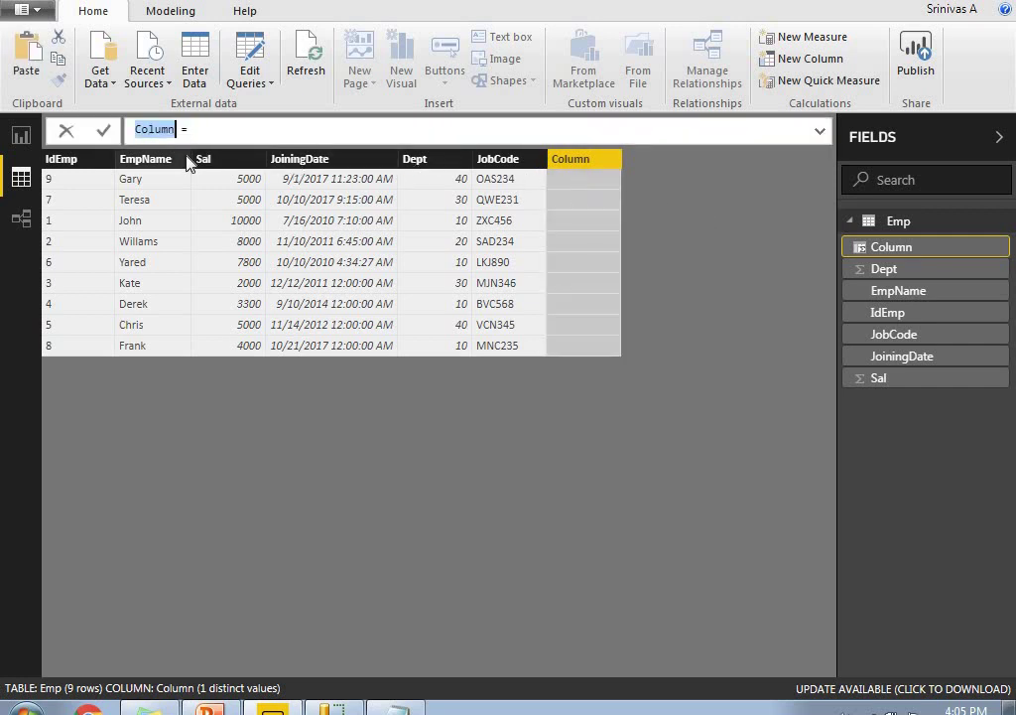
text(RE)
key(BackSpace)
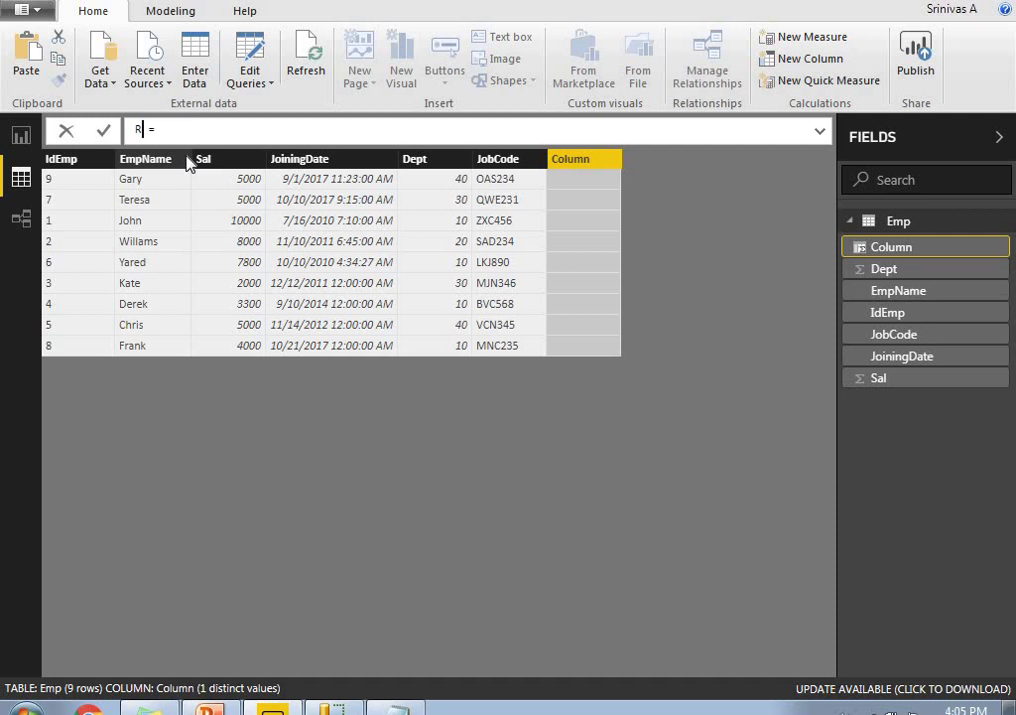
text(ept_OP)
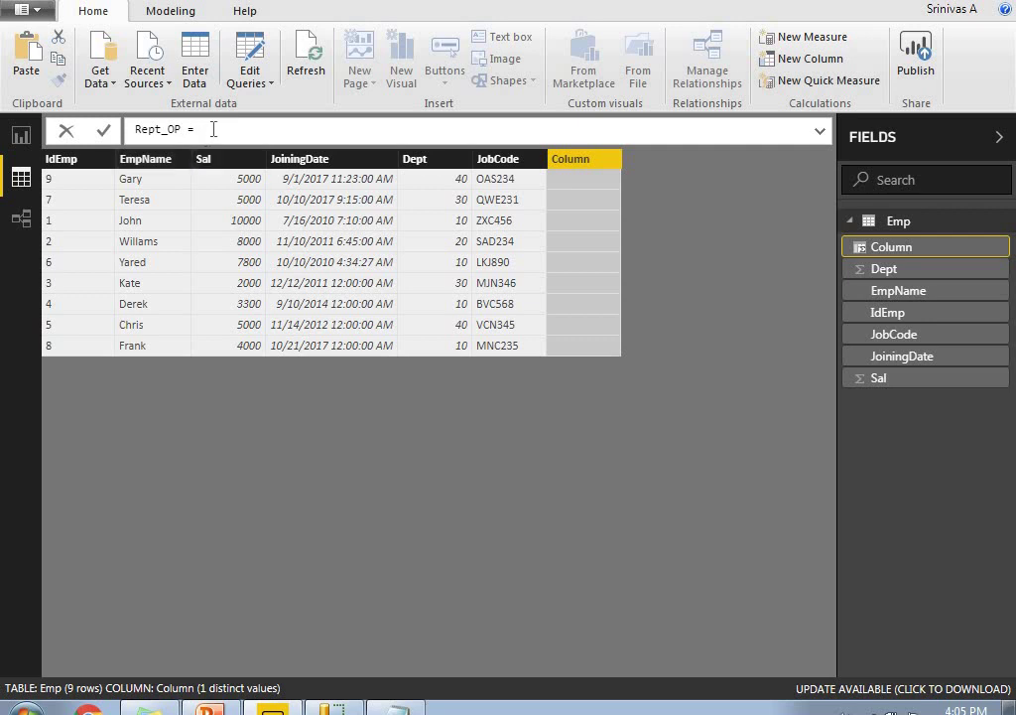
text(RE)
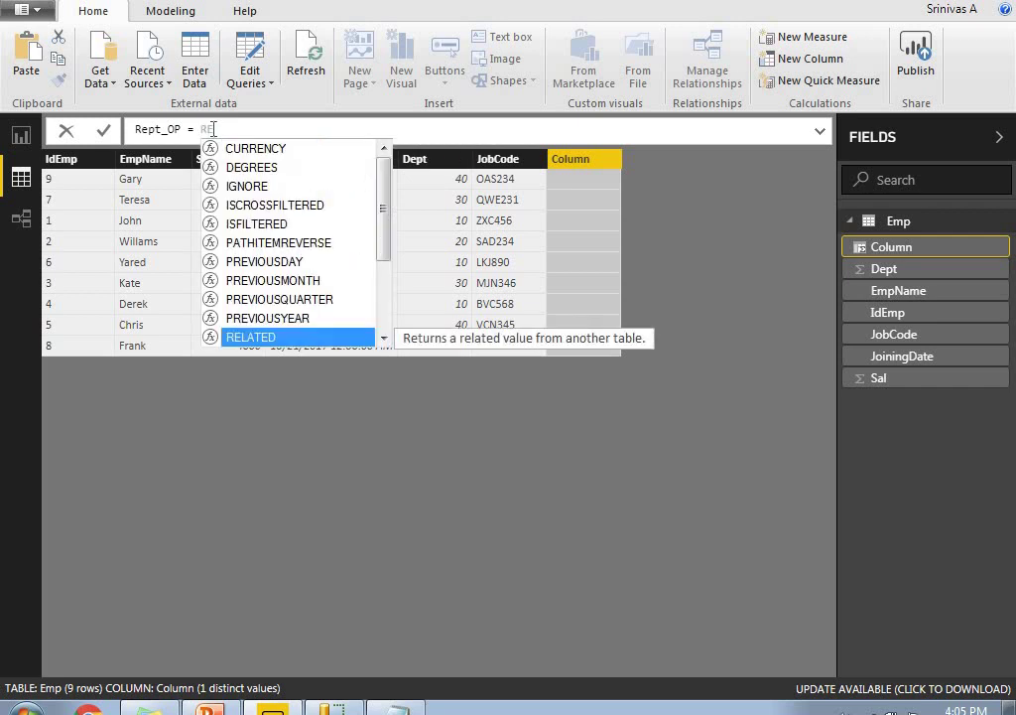
text(PT)
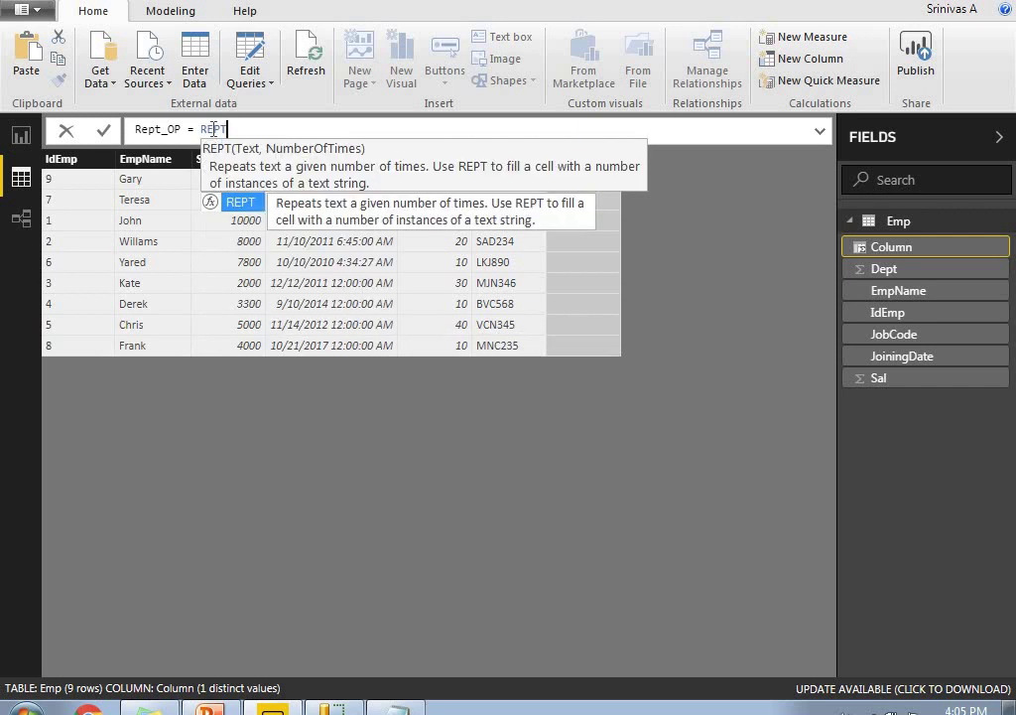
text(()
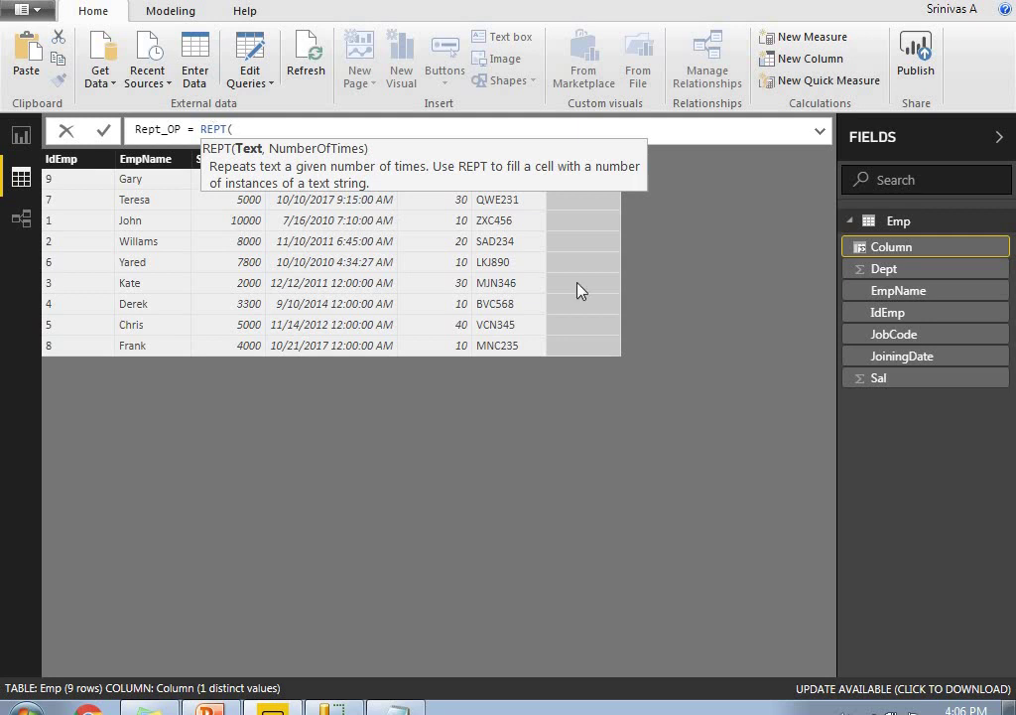
click(533, 187)
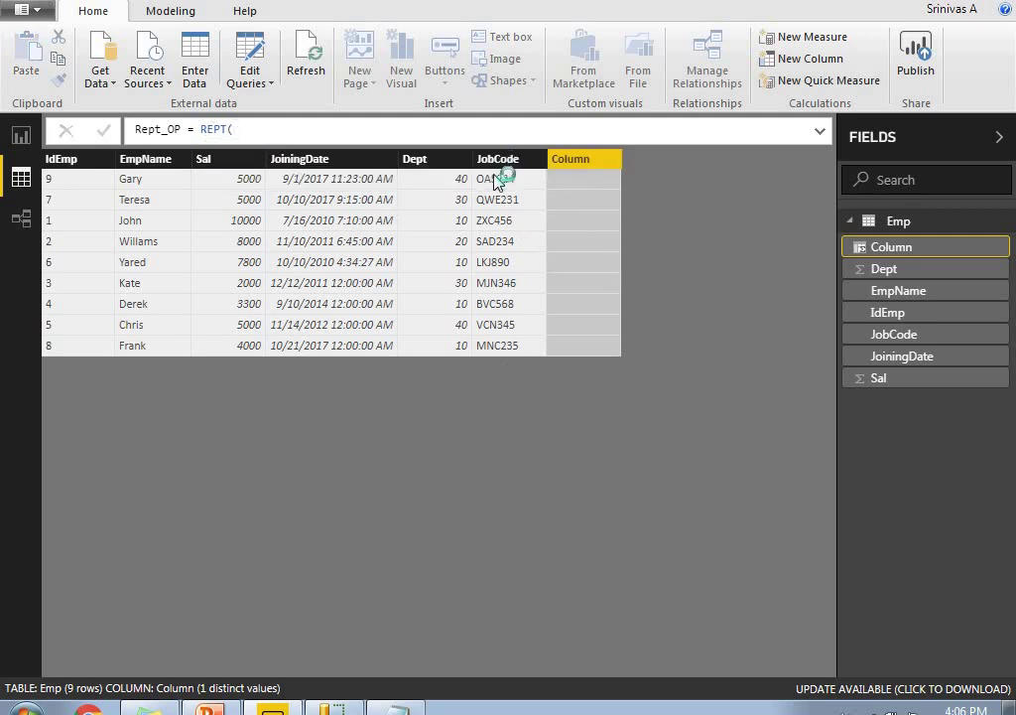
Complete the Rept_OP formula as REPT(Emp[JobCode],1) and compare the column with JobCode.
click(287, 130)
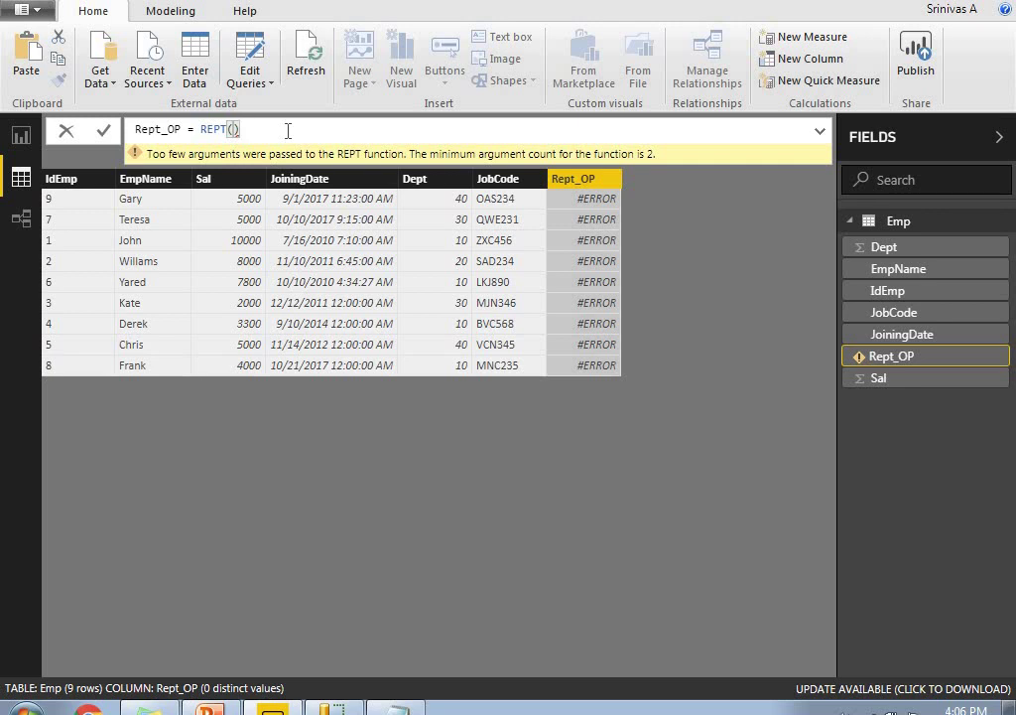
key(BackSpace)
text(Job)
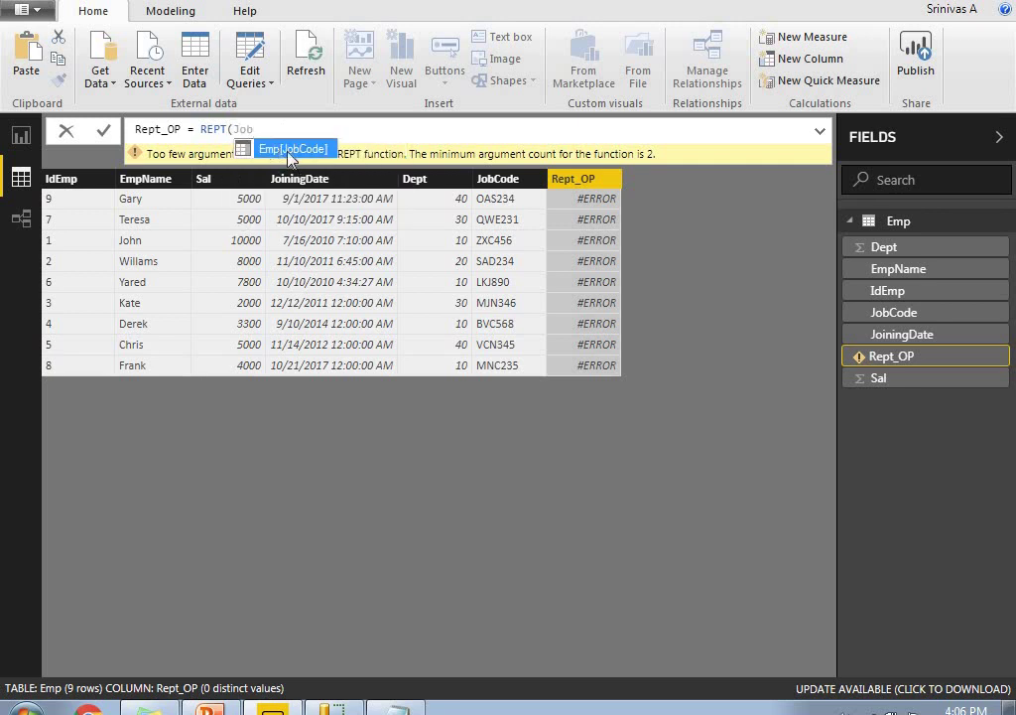
click(288, 149)
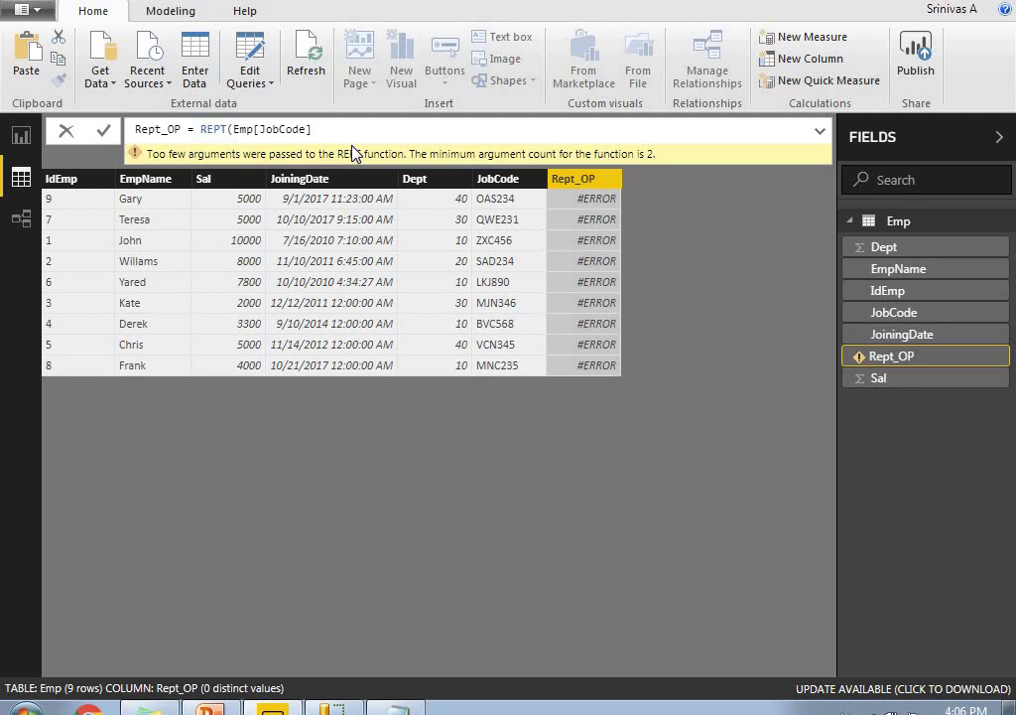
text(,1)
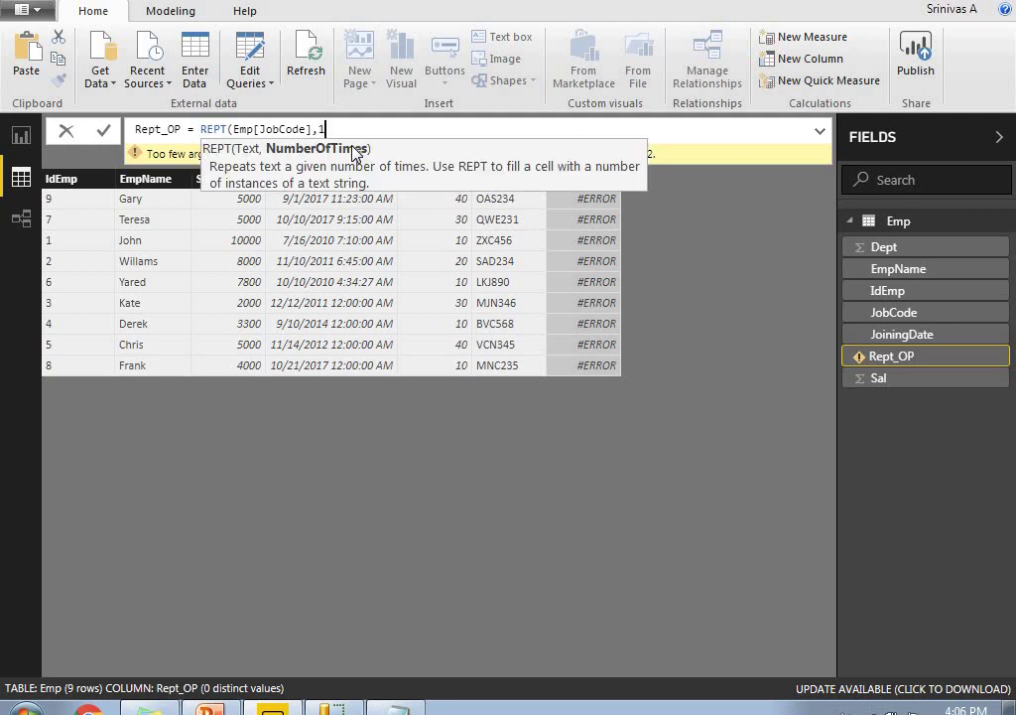
text())
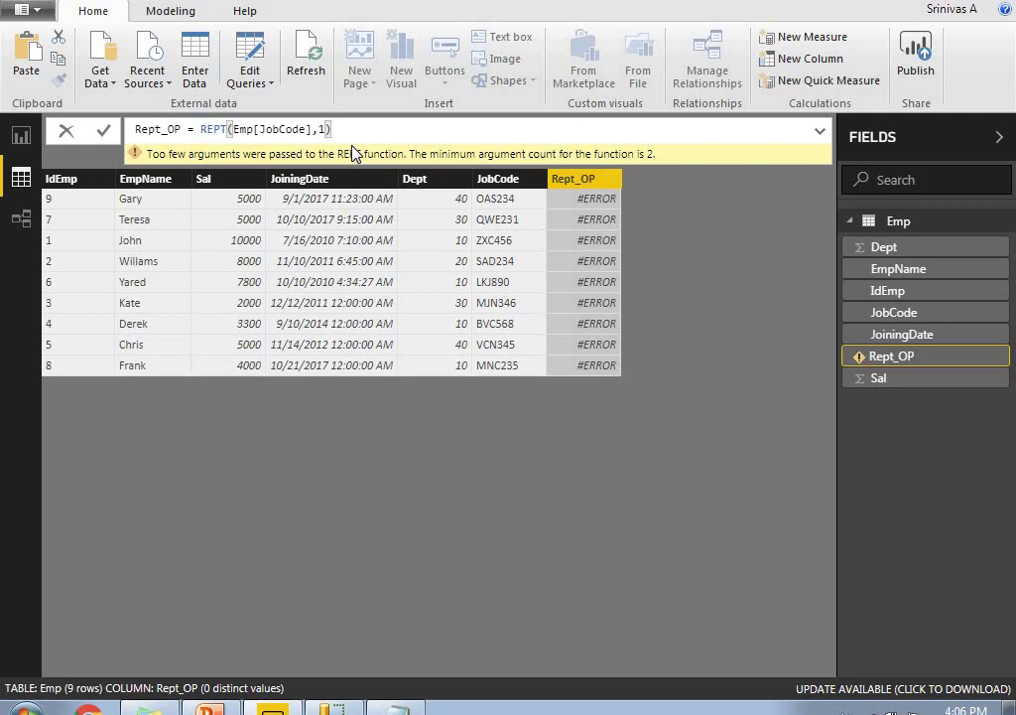
key(Return)
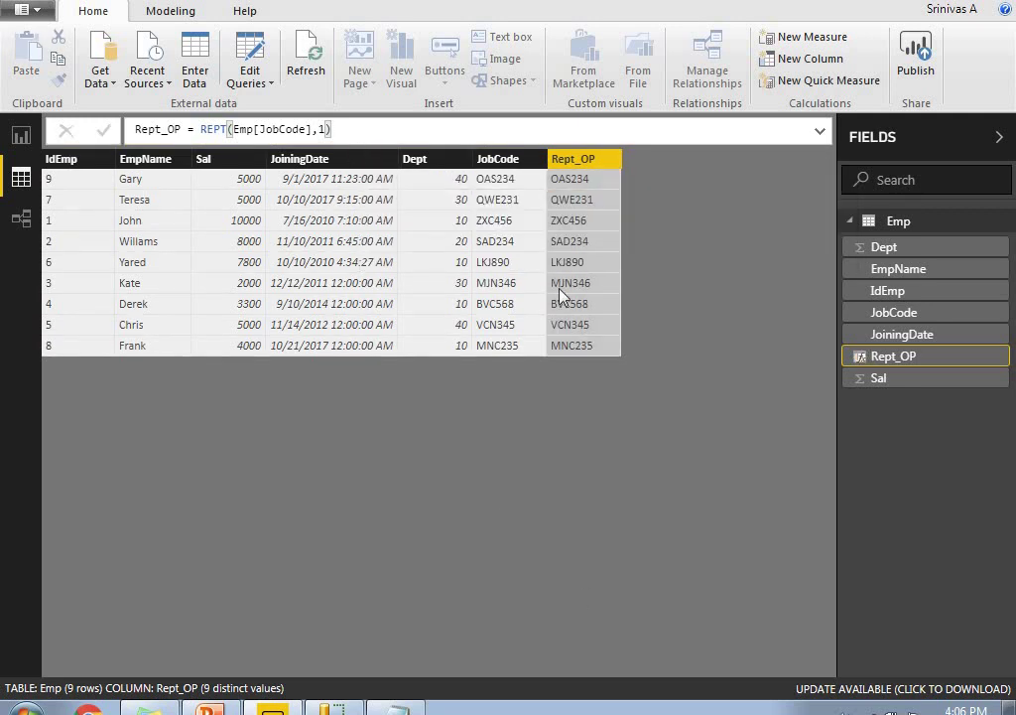
click(505, 161)
click(577, 161)
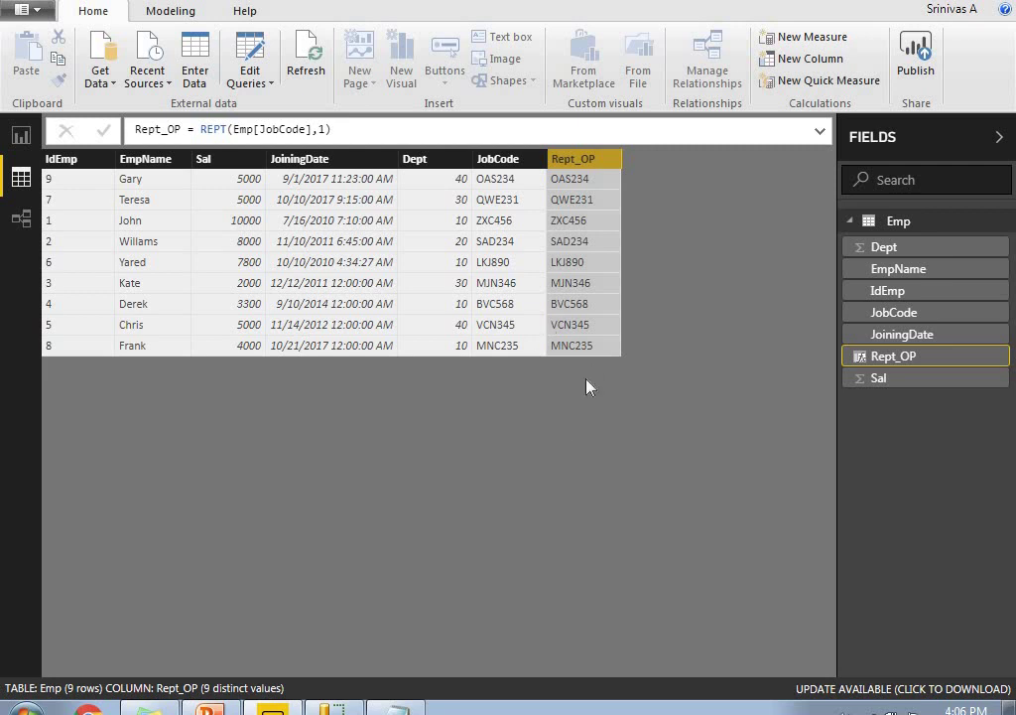
Add a calculated column Rept_OP1 = REPT(Emp[JobCode],2) to the Emp table and widen the column.
click(811, 59)
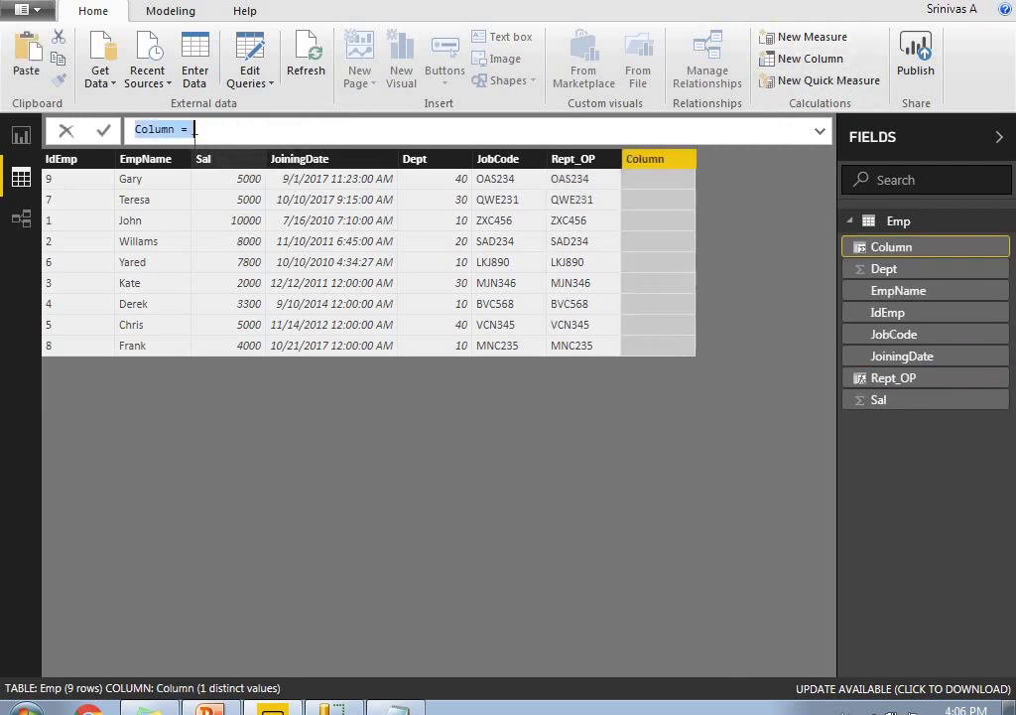
text(Rep)
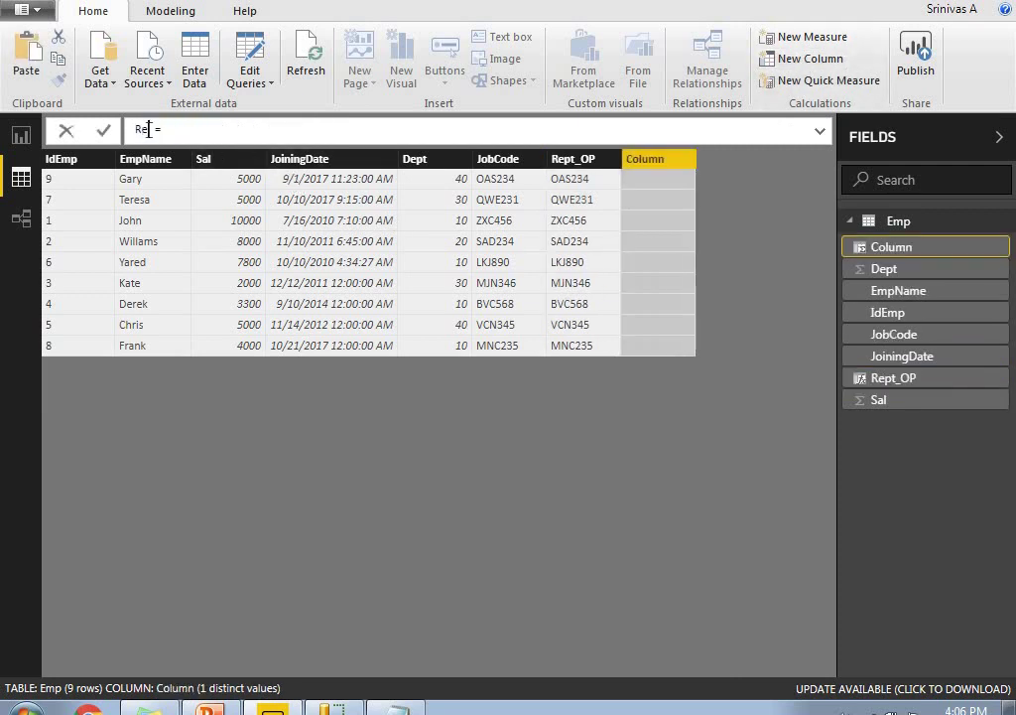
text(t_OP1 = REPT)
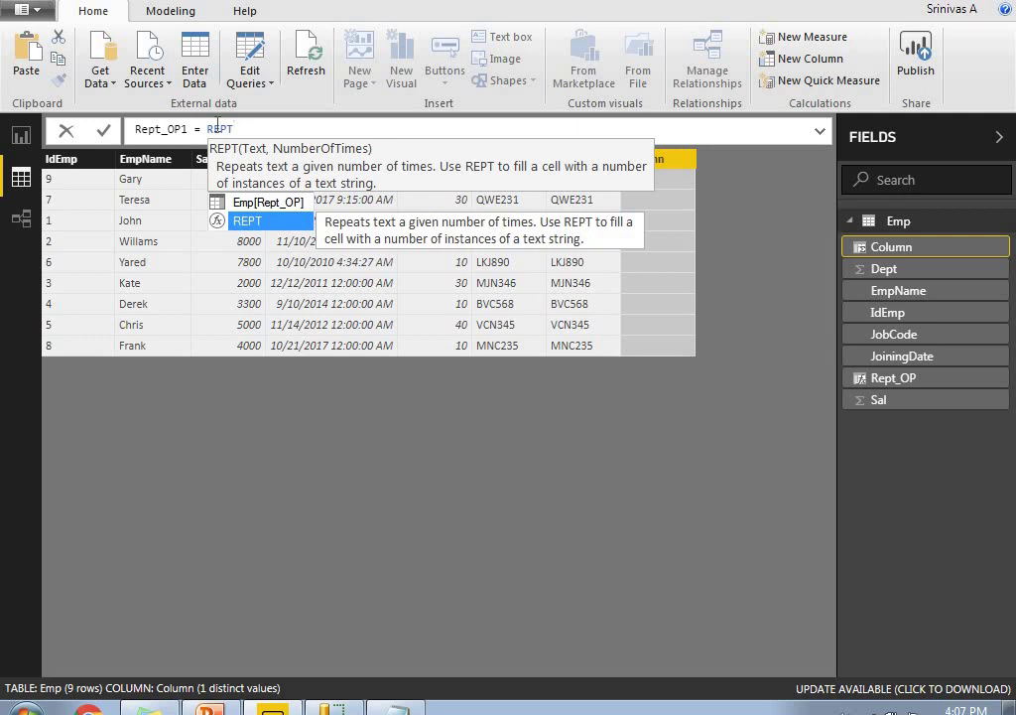
text((Jobco)
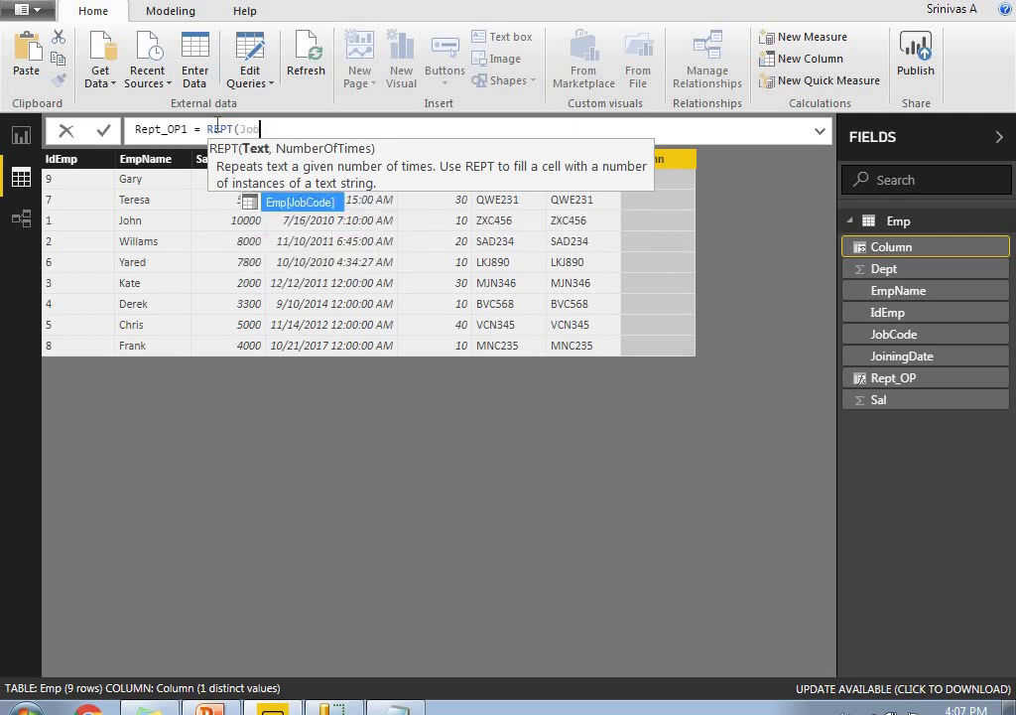
double_click(296, 202)
text(,2)
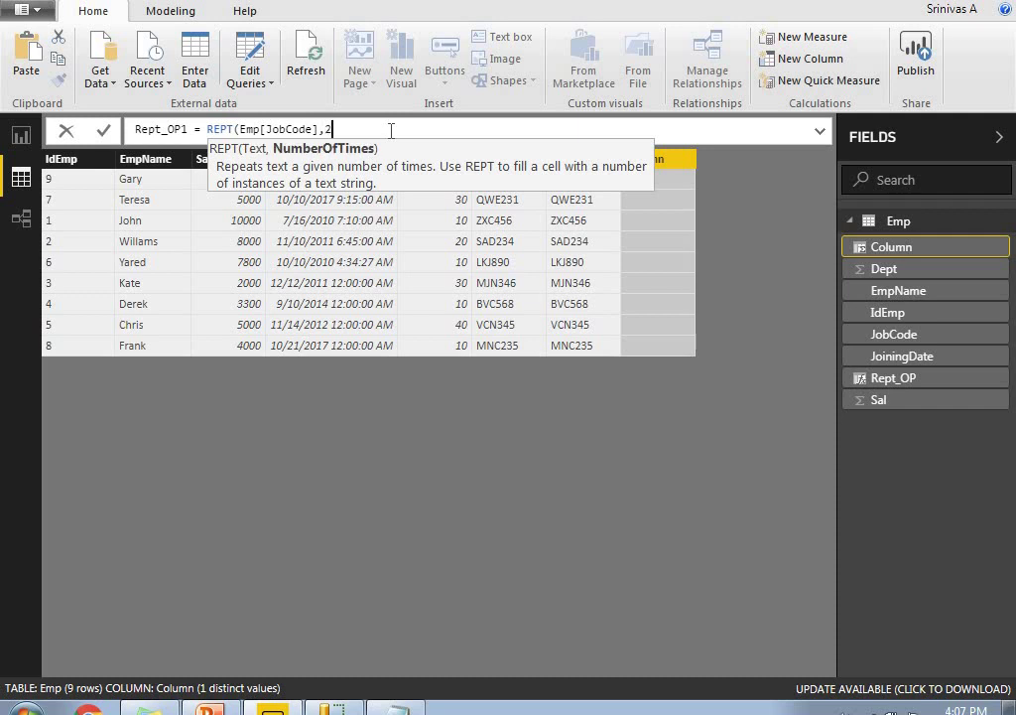
text())
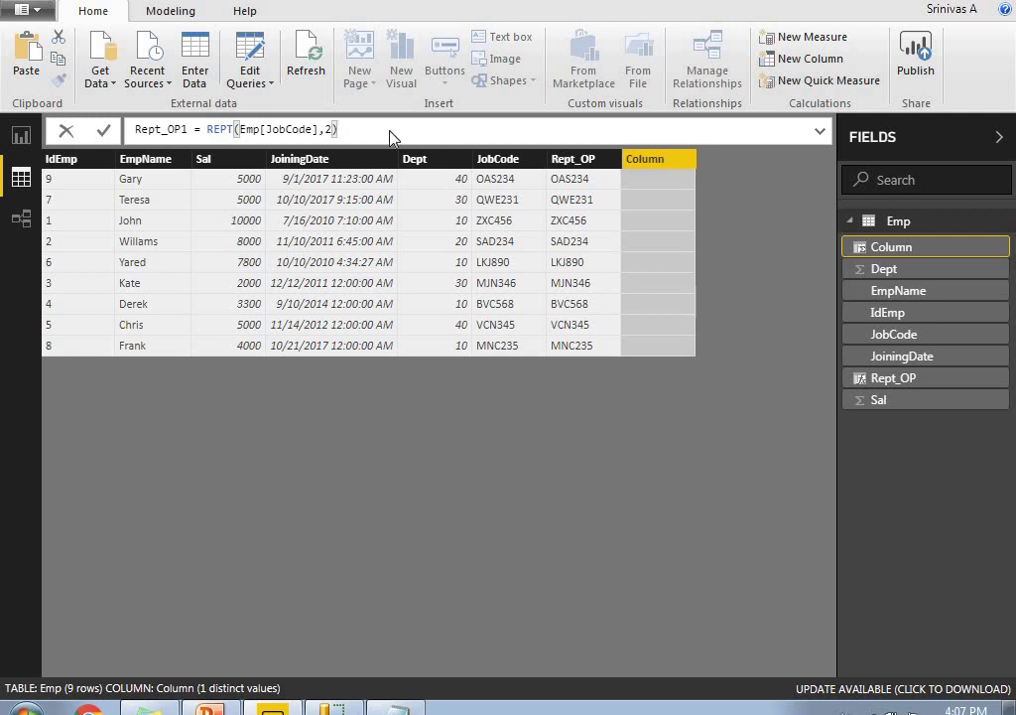
key(Return)
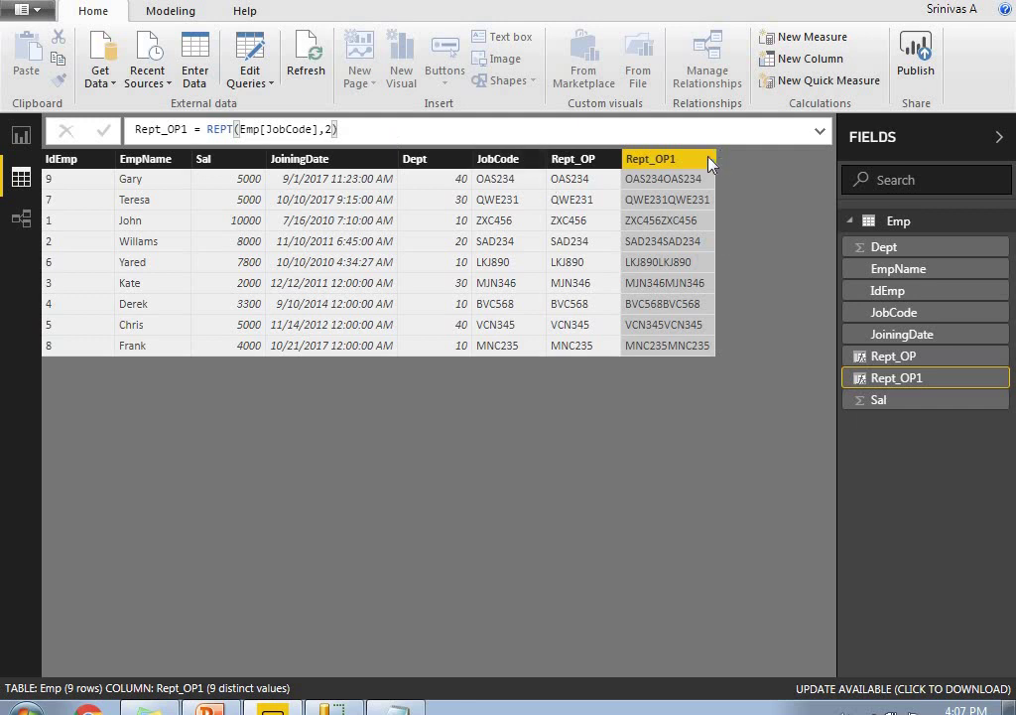
drag(711, 156, 749, 157)
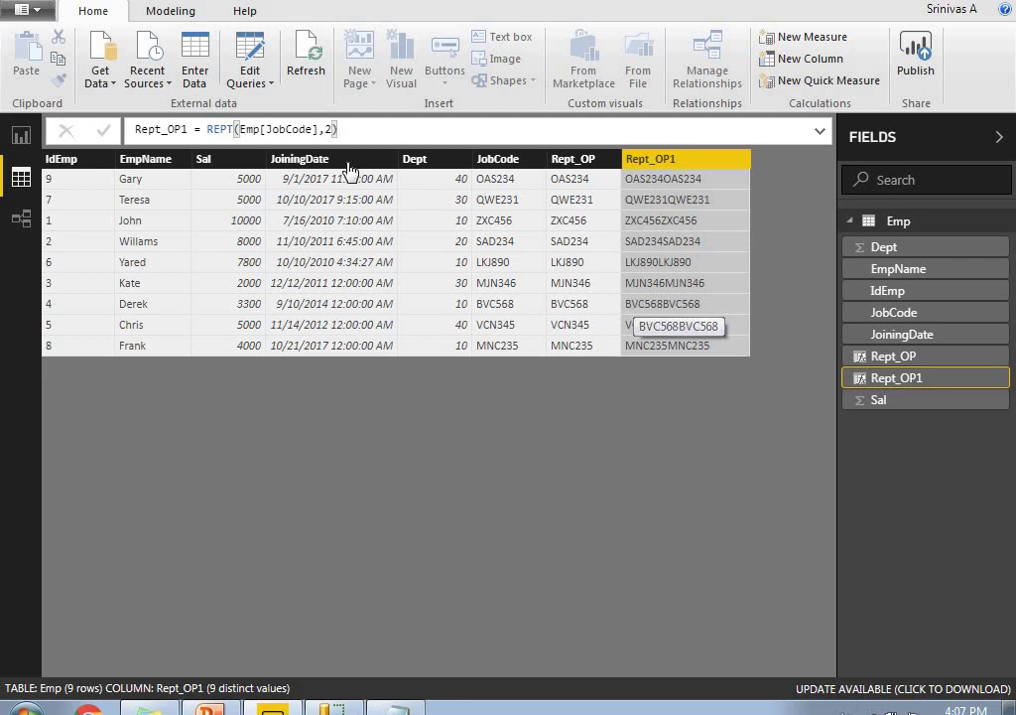
Add another calculated column to the Emp table with the formula Rept_OP2 = REPT(Emp[JobCode],0).
click(810, 58)
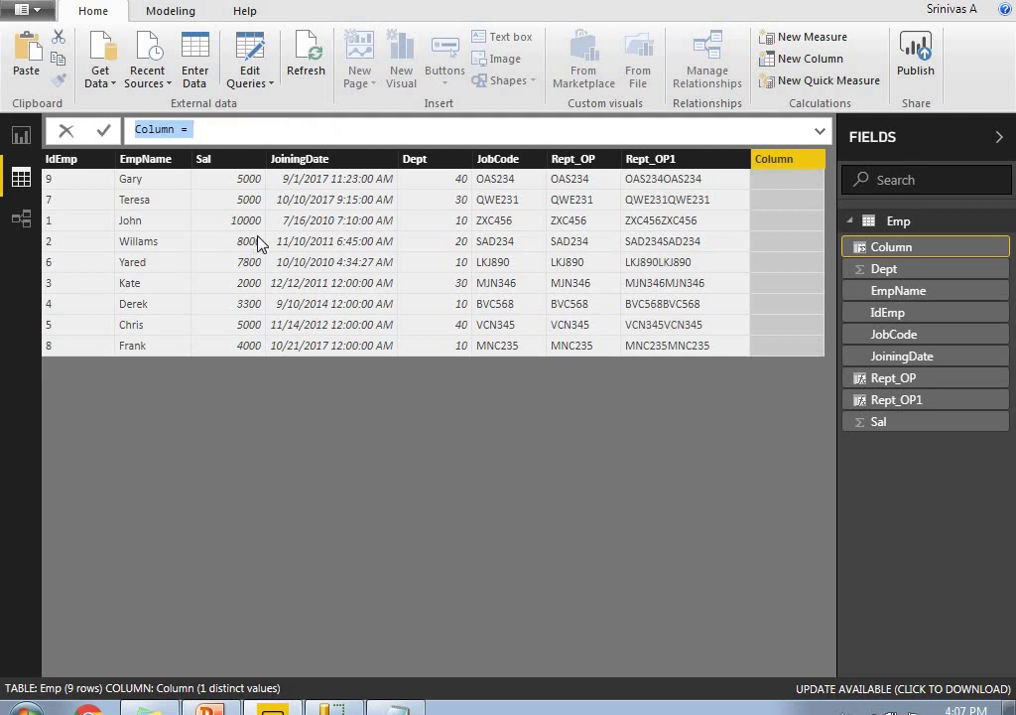
double_click(154, 130)
text(Re)
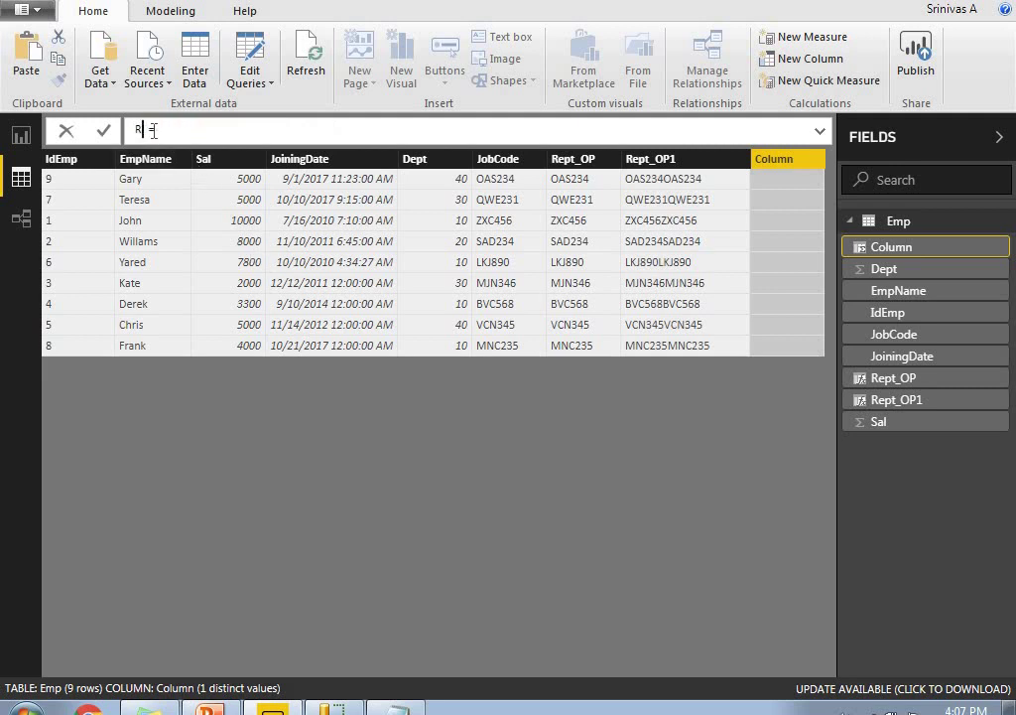
text(pt_OP2 =RE)
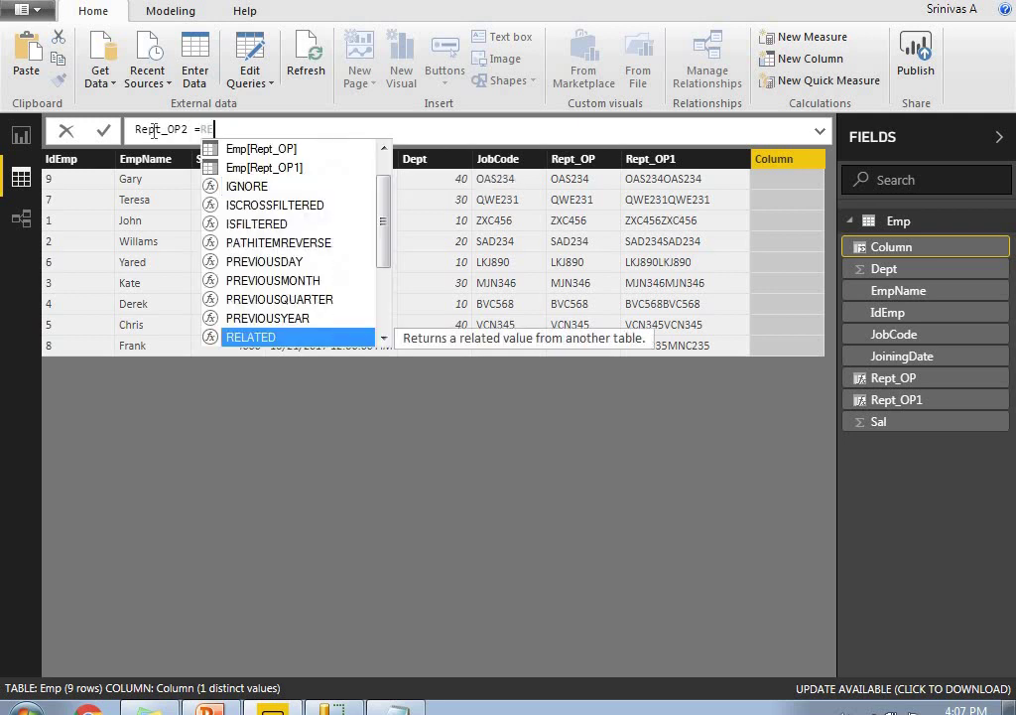
text(PT()
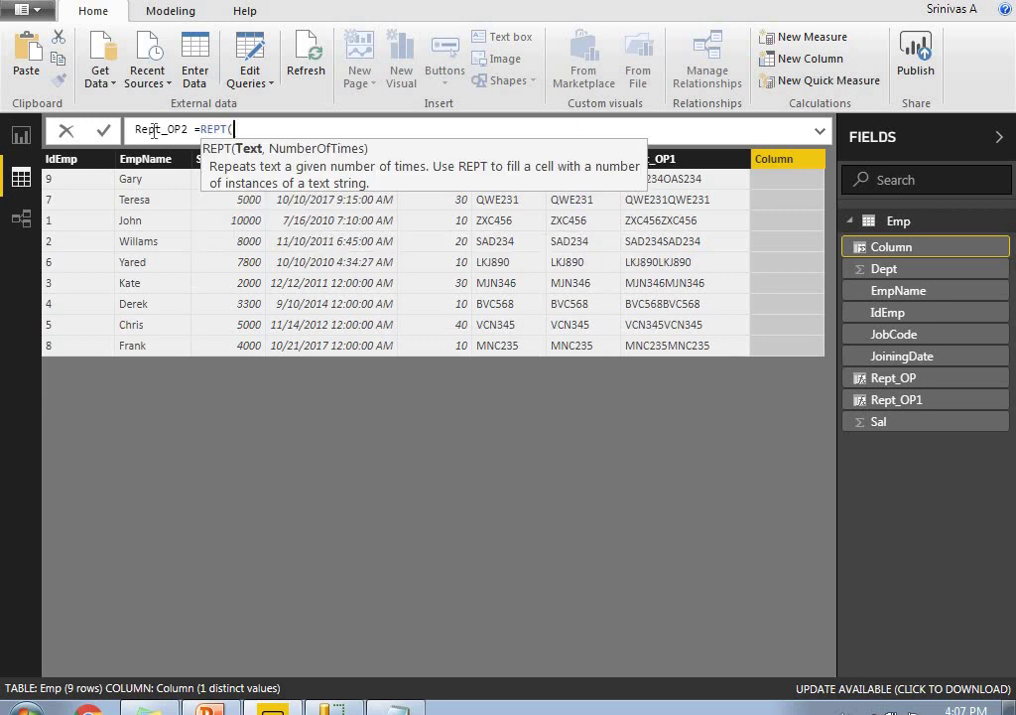
text(Job)
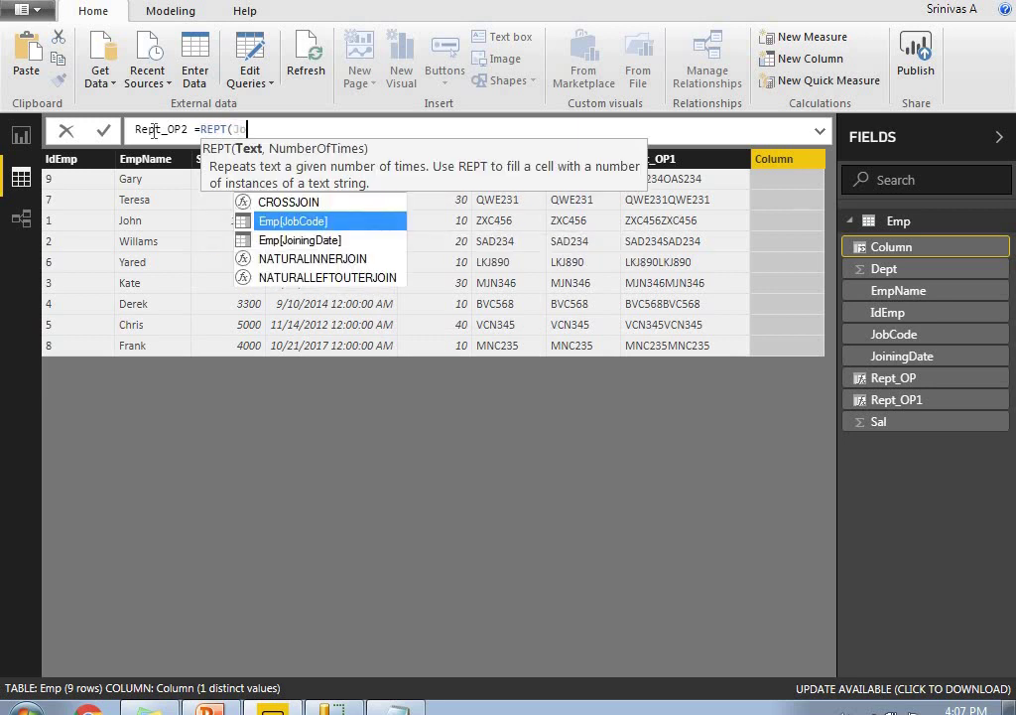
click(278, 208)
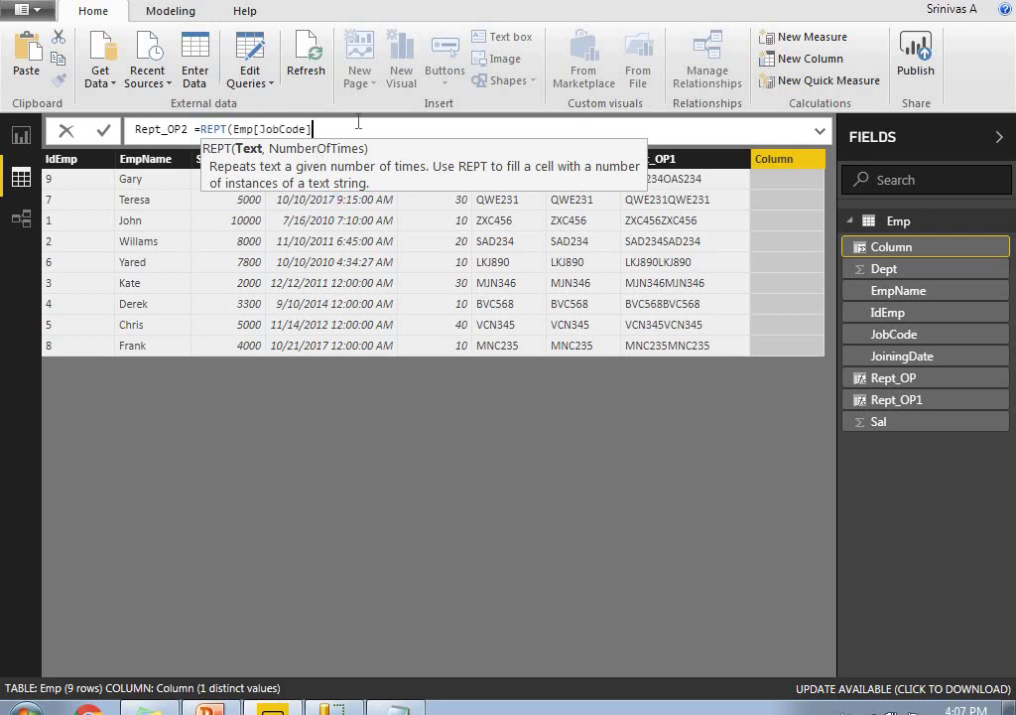
text(,)
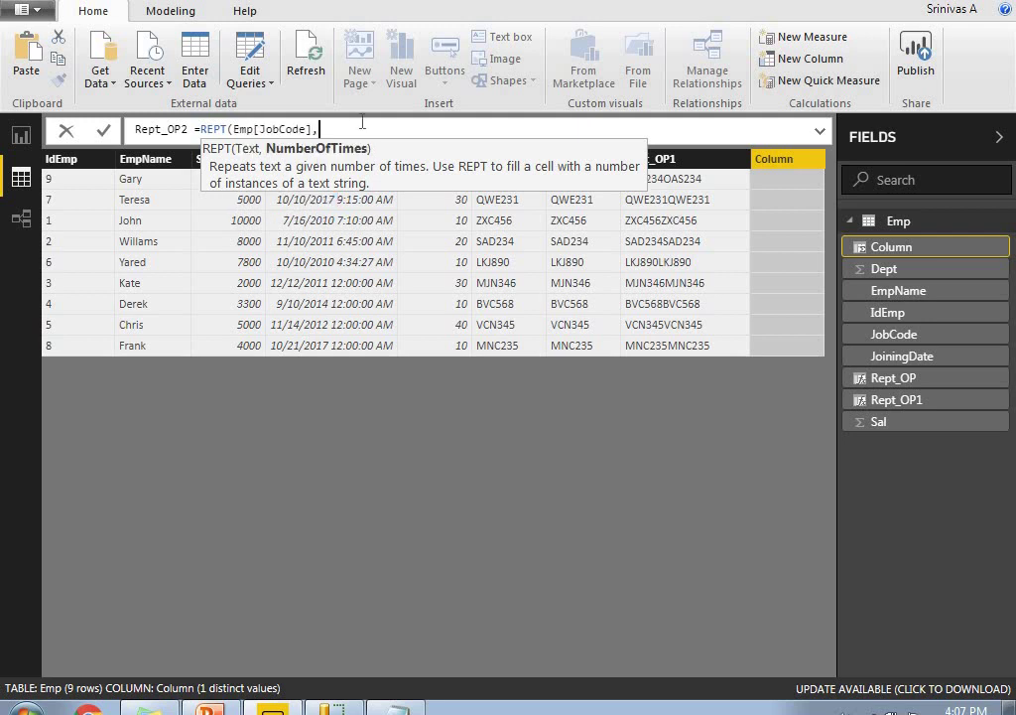
text(0))
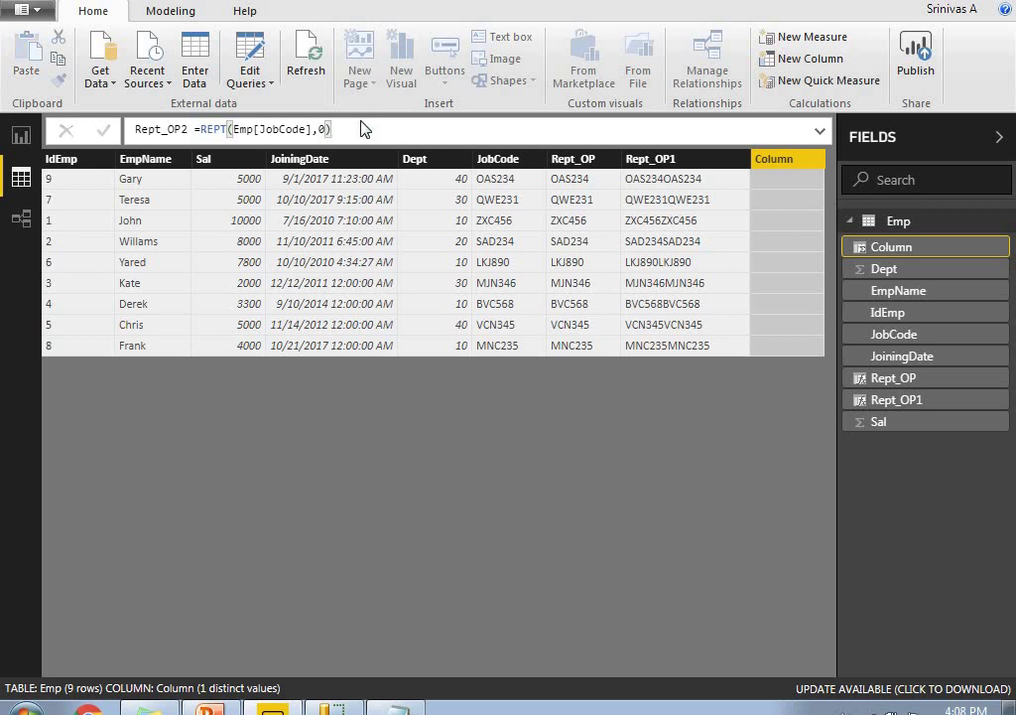
key(Return)
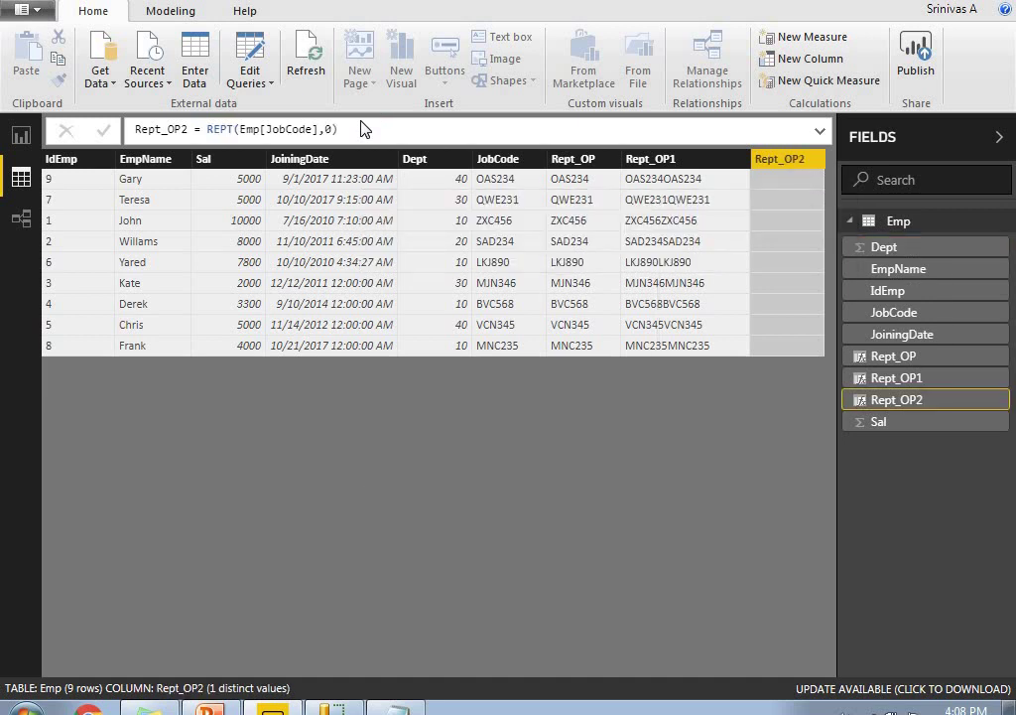
Collapse the field list and compare the formulas and values of Rept_OP, Rept_OP1 and Rept_OP2.
click(1001, 138)
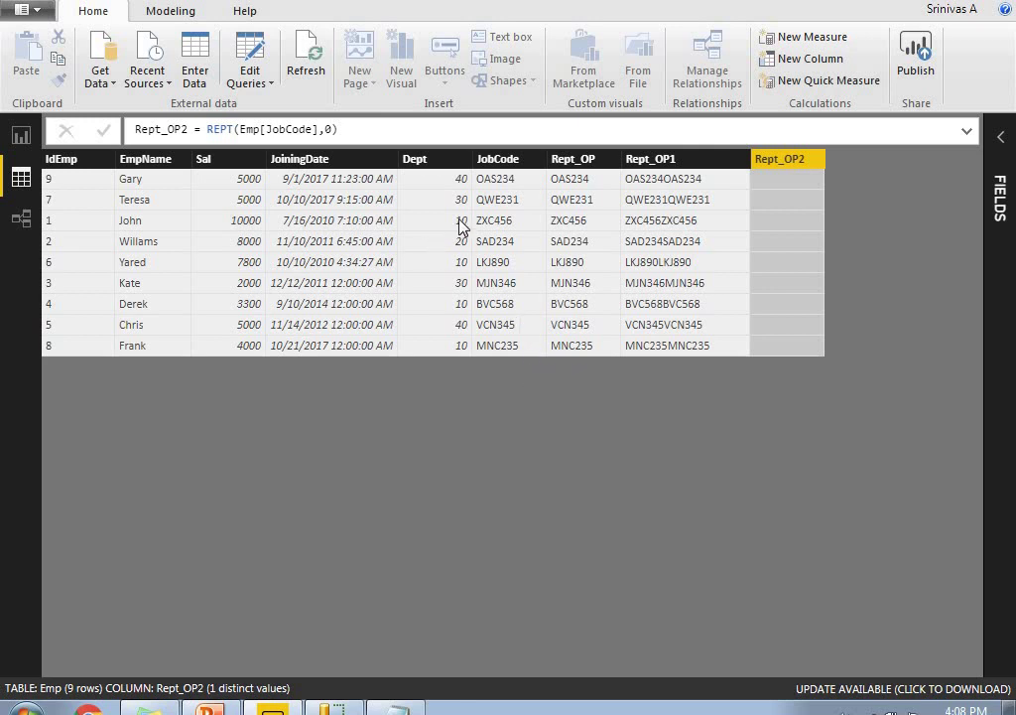
click(573, 182)
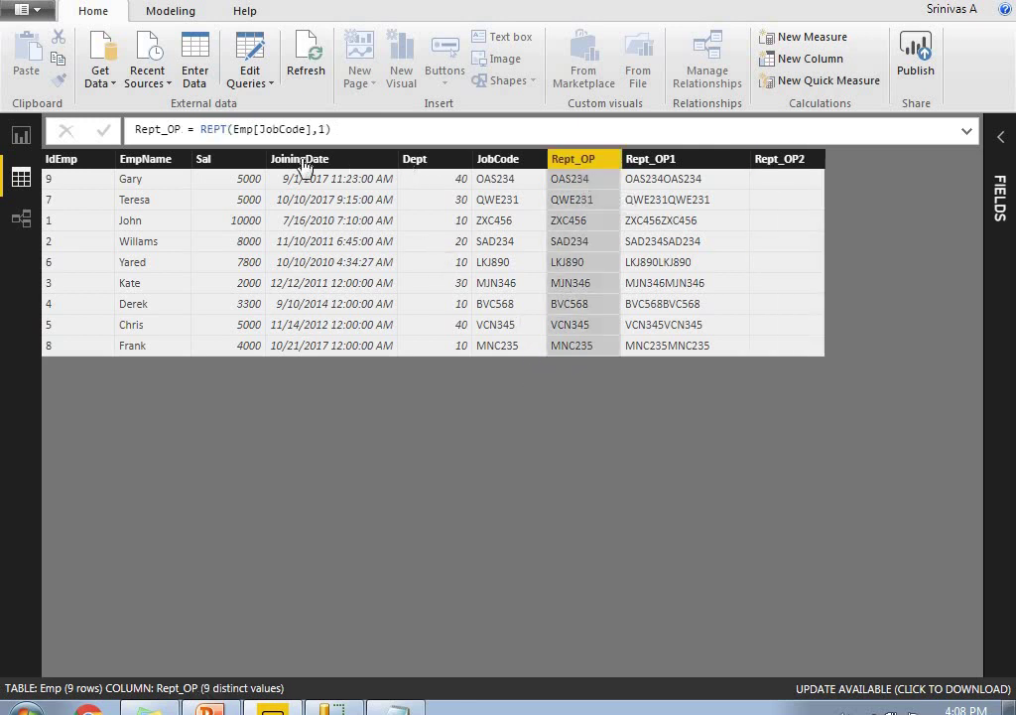
double_click(322, 129)
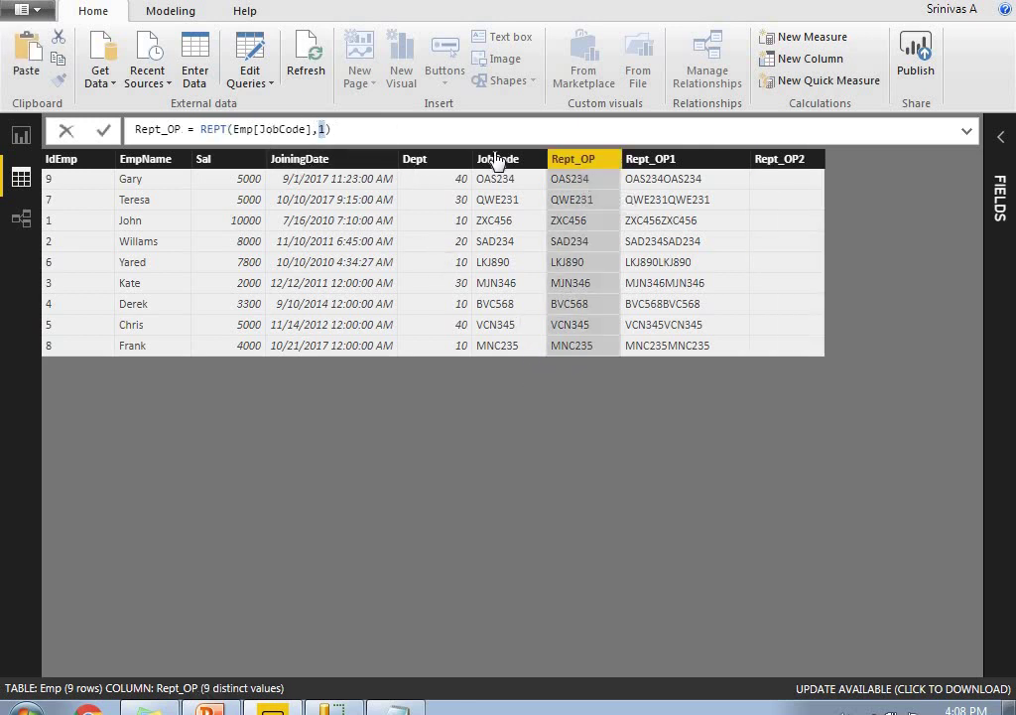
key(Escape)
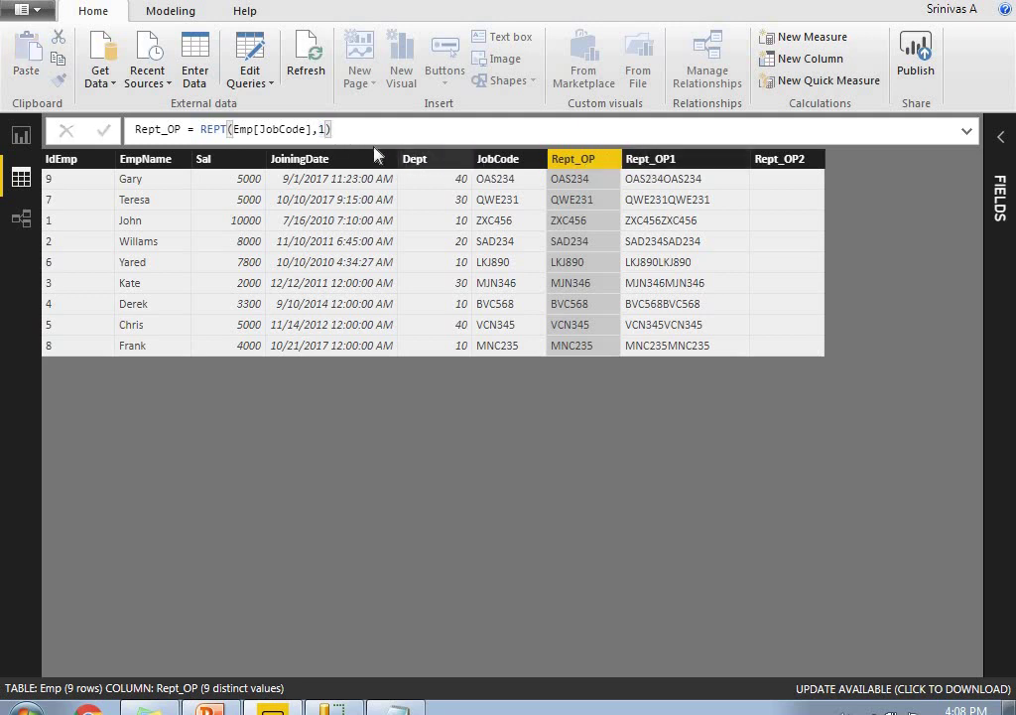
click(649, 161)
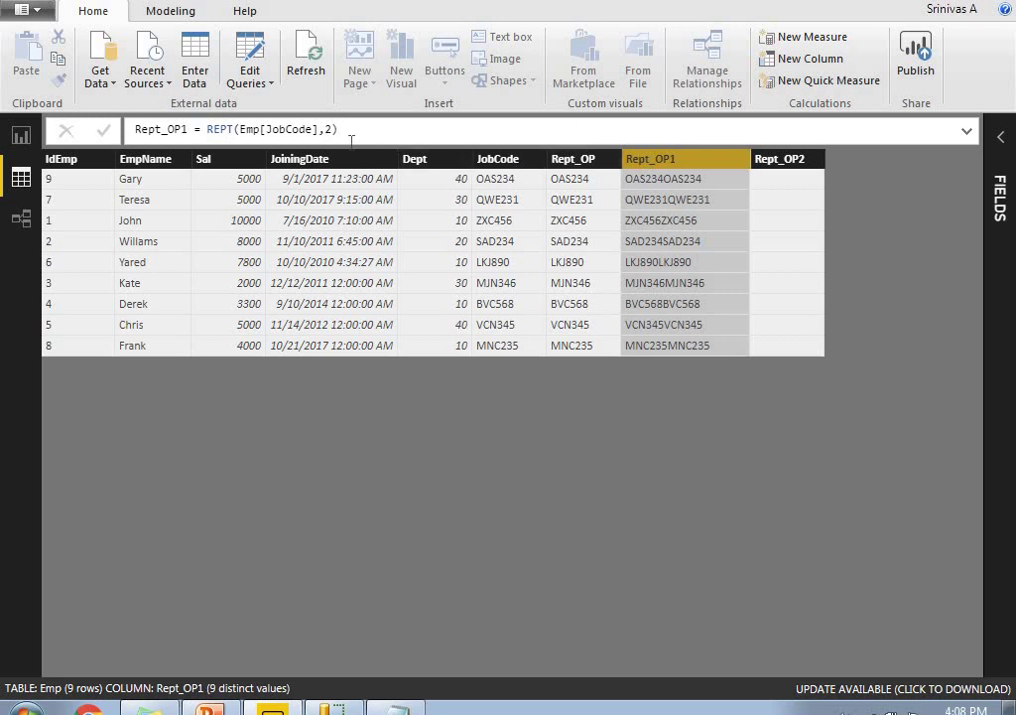
click(780, 161)
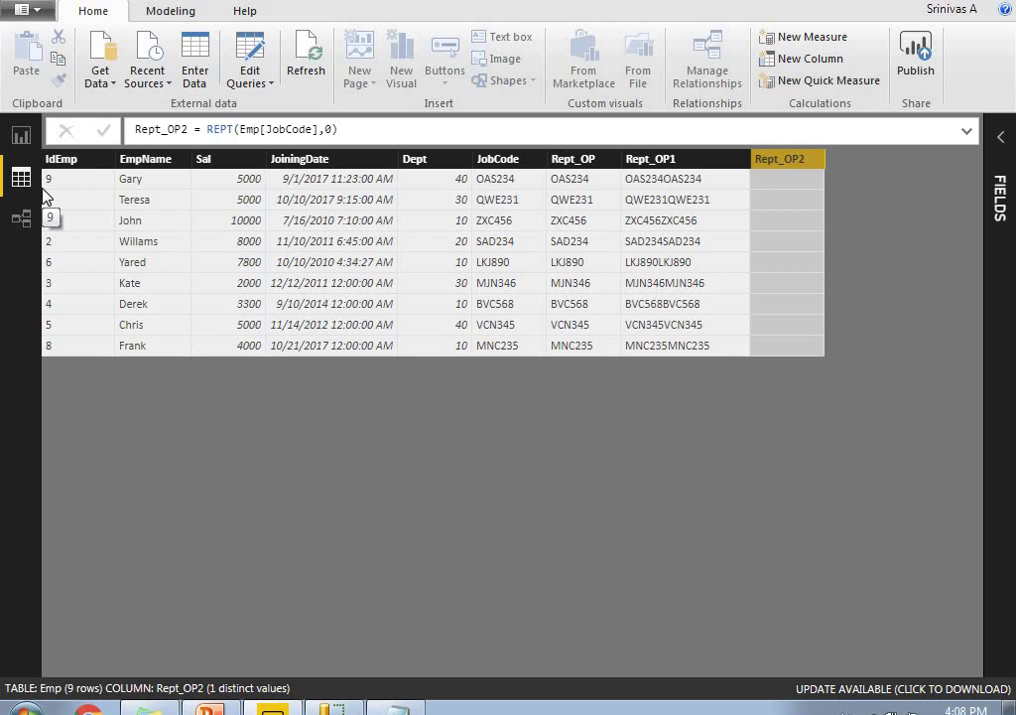
Switch to the report view and create the measure Rept_Measure = REPT("678",3) in the Emp table.
click(21, 135)
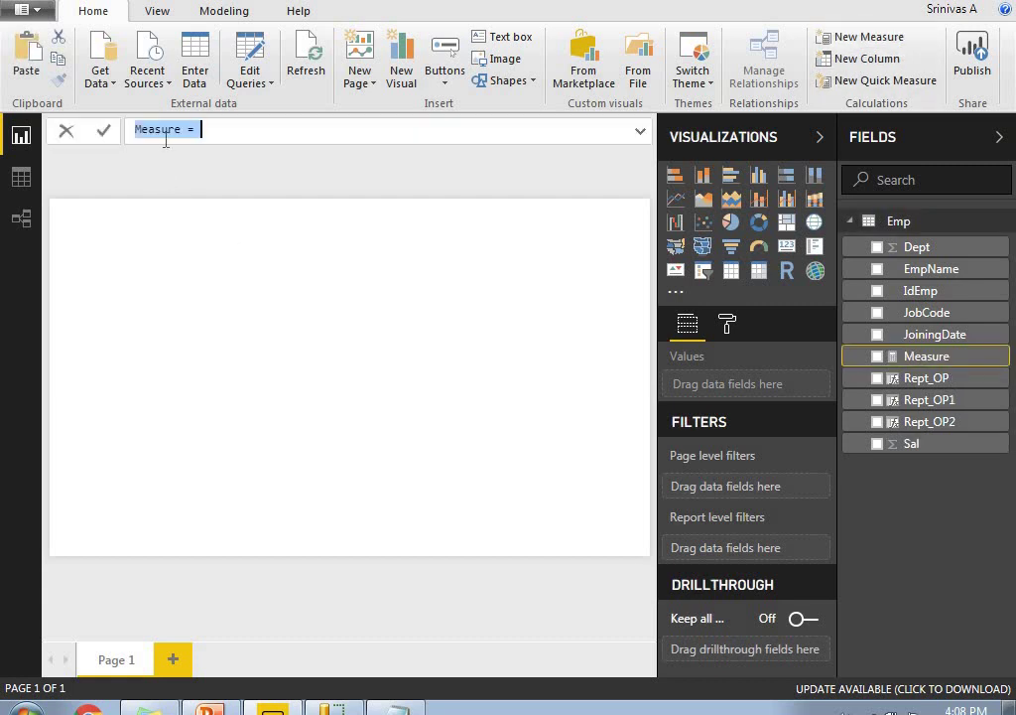
click(164, 135)
double_click(152, 135)
text(Rep)
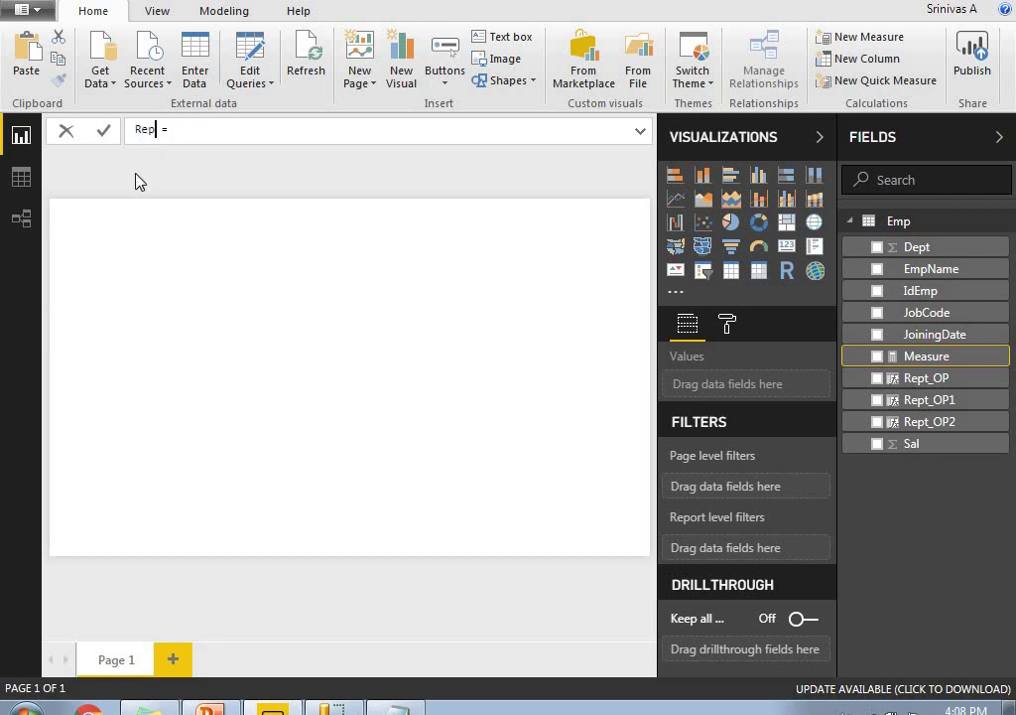
text(t_Measure)
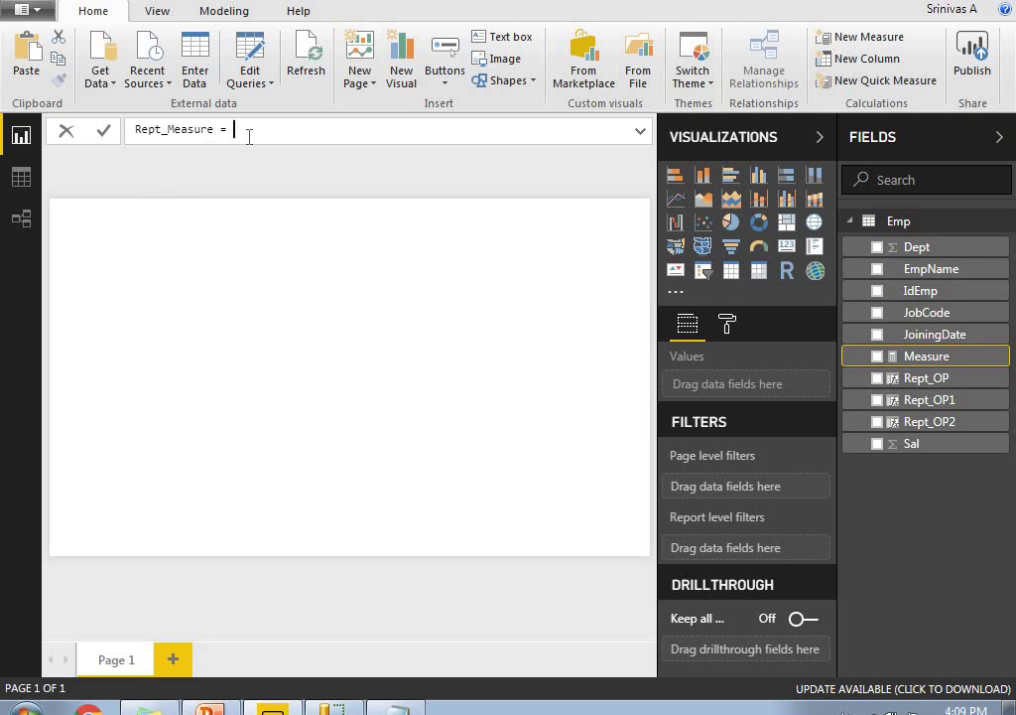
text(REPT()
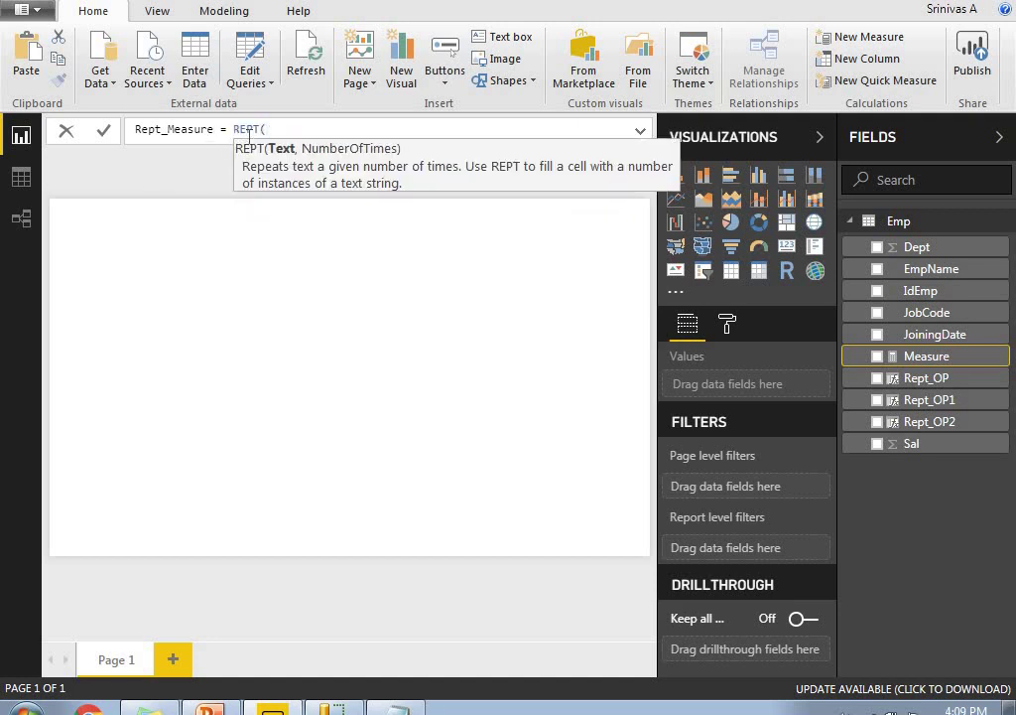
text("678",3))
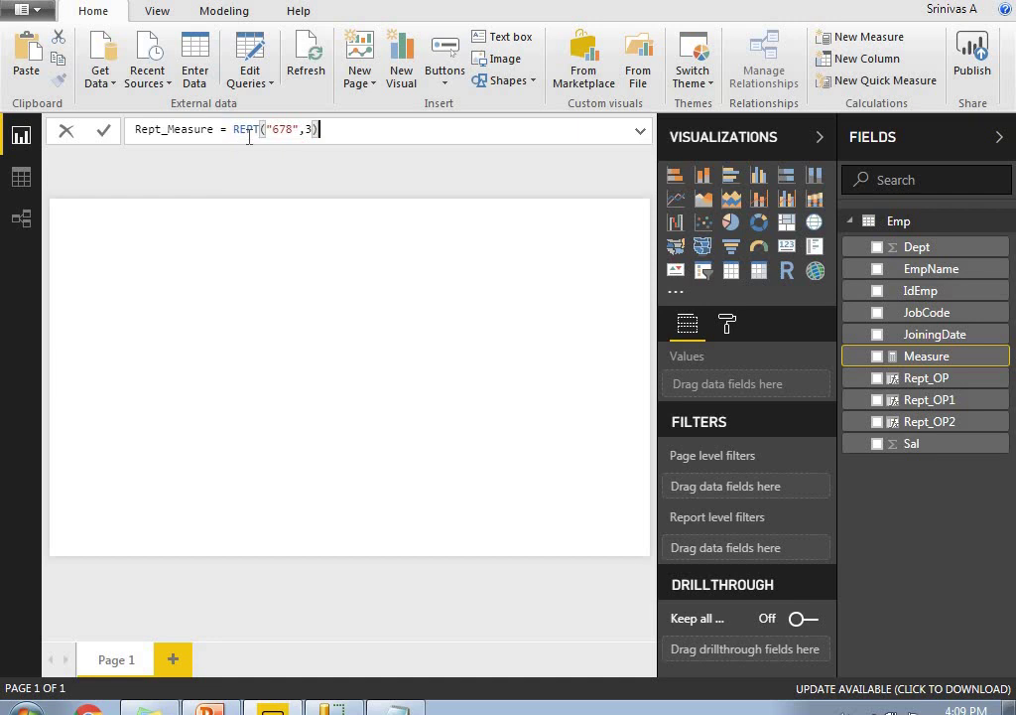
key(Return)
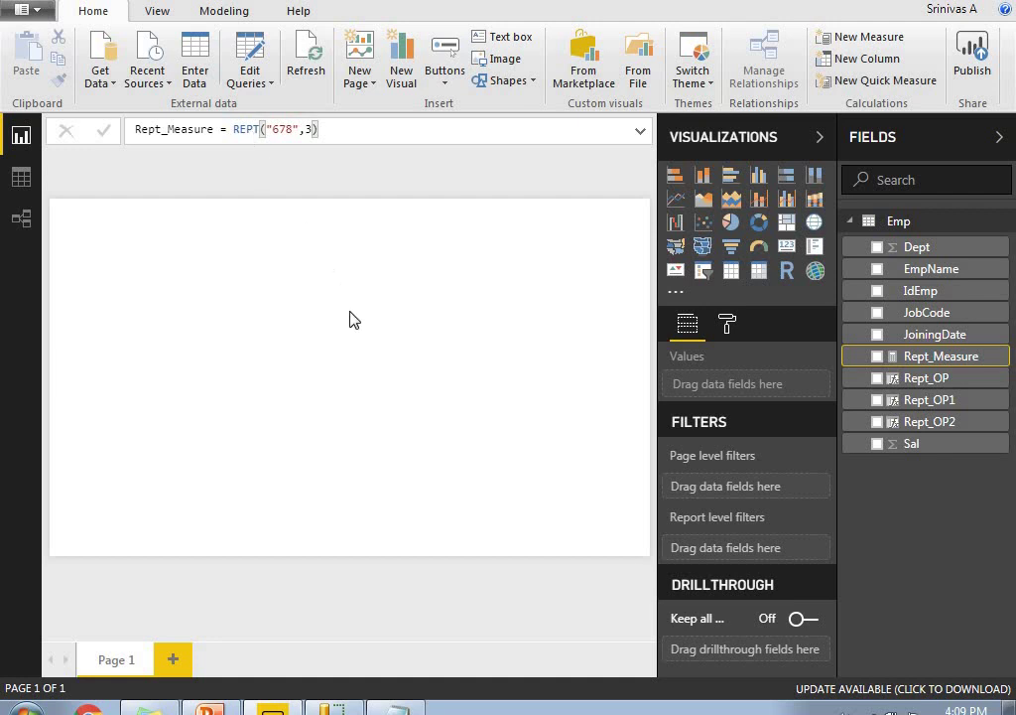
Add a card visual showing Rept_Measure to the blank report page and enlarge it.
click(485, 277)
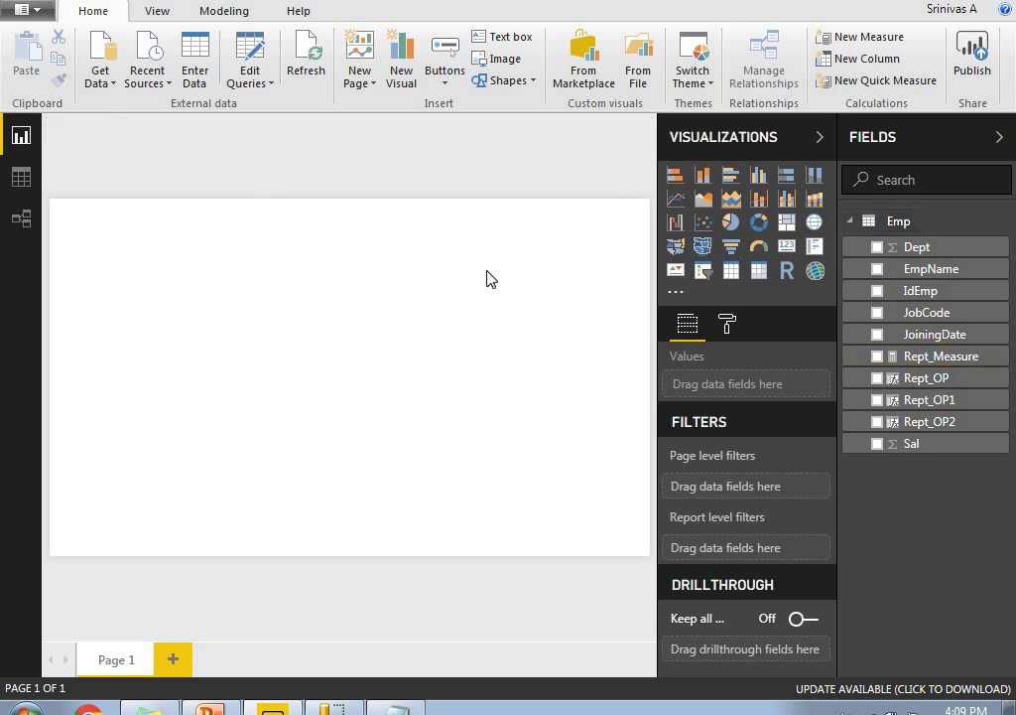
click(786, 245)
drag(187, 358, 365, 370)
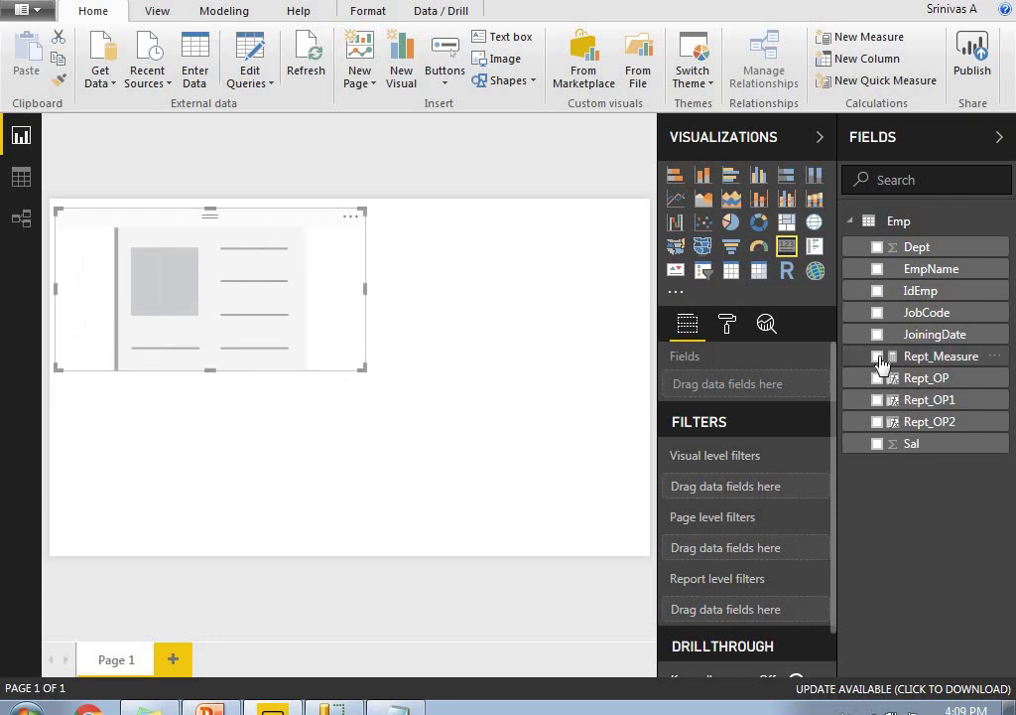
click(879, 357)
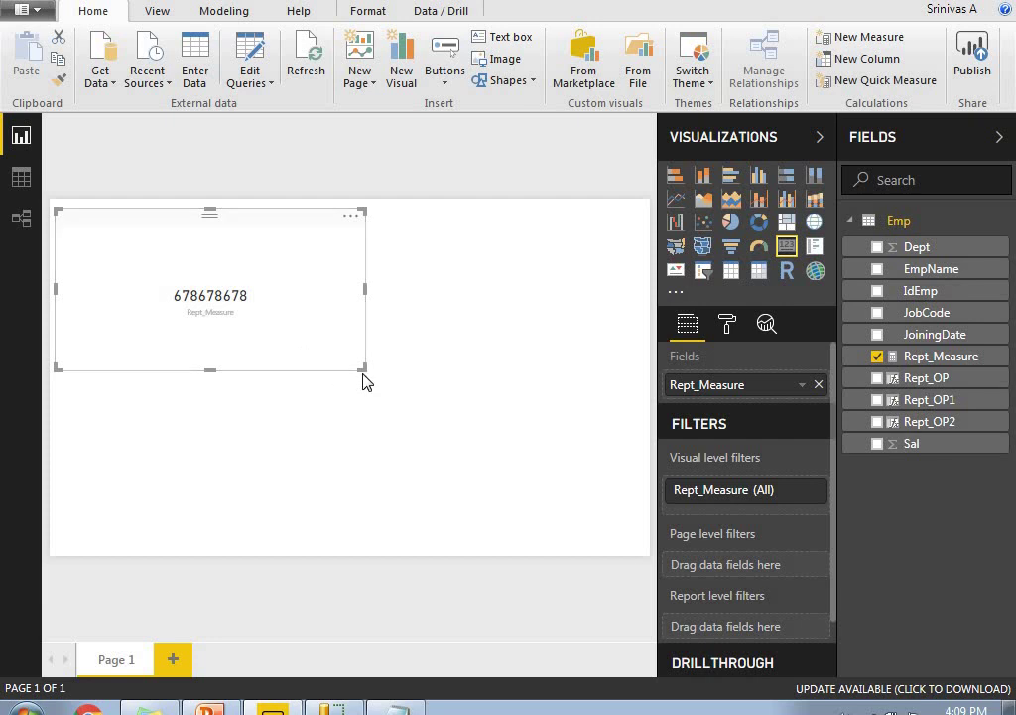
drag(363, 369, 493, 395)
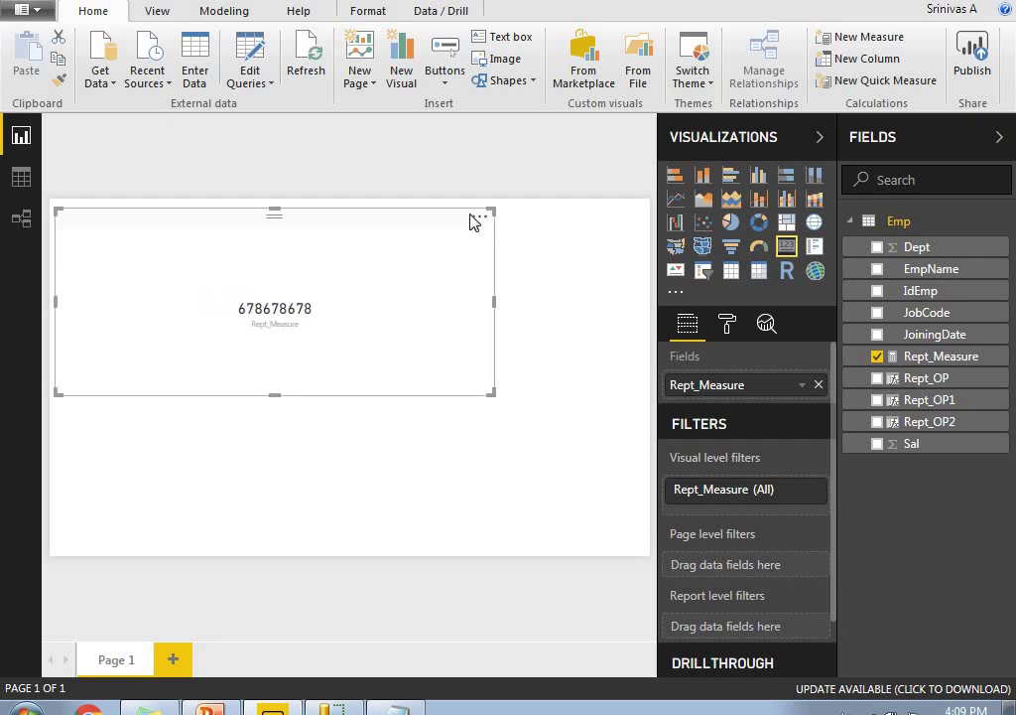
click(479, 218)
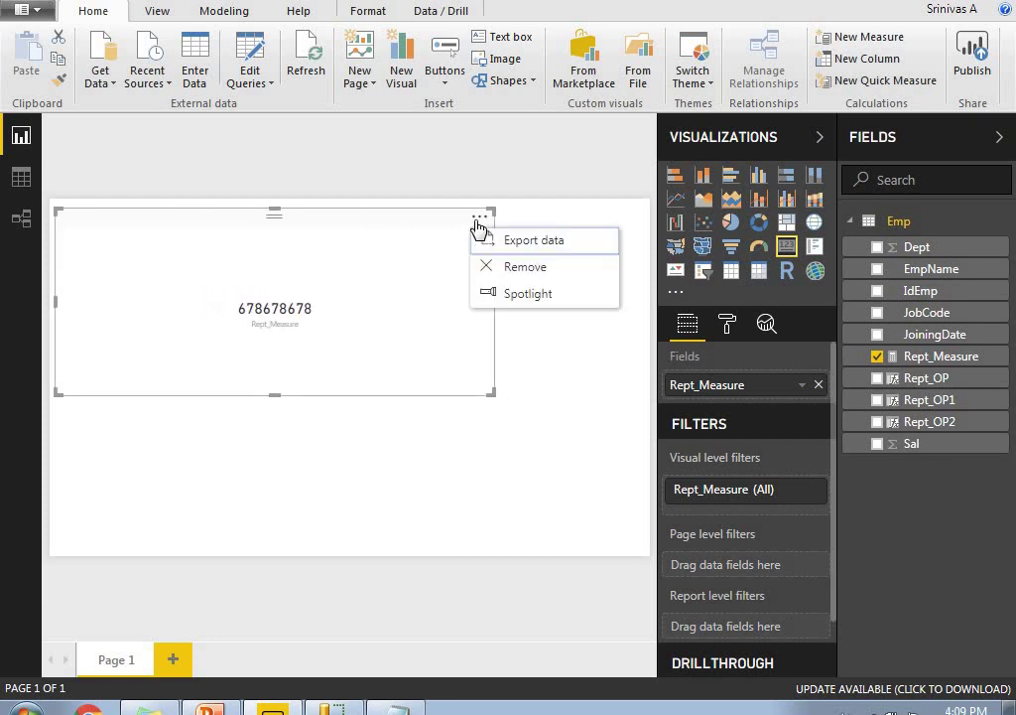
click(556, 392)
Check the card's value against the repeat count in the Rept_Measure formula and switch to the REPT title slide in PowerPoint.
mouse_move(270, 323)
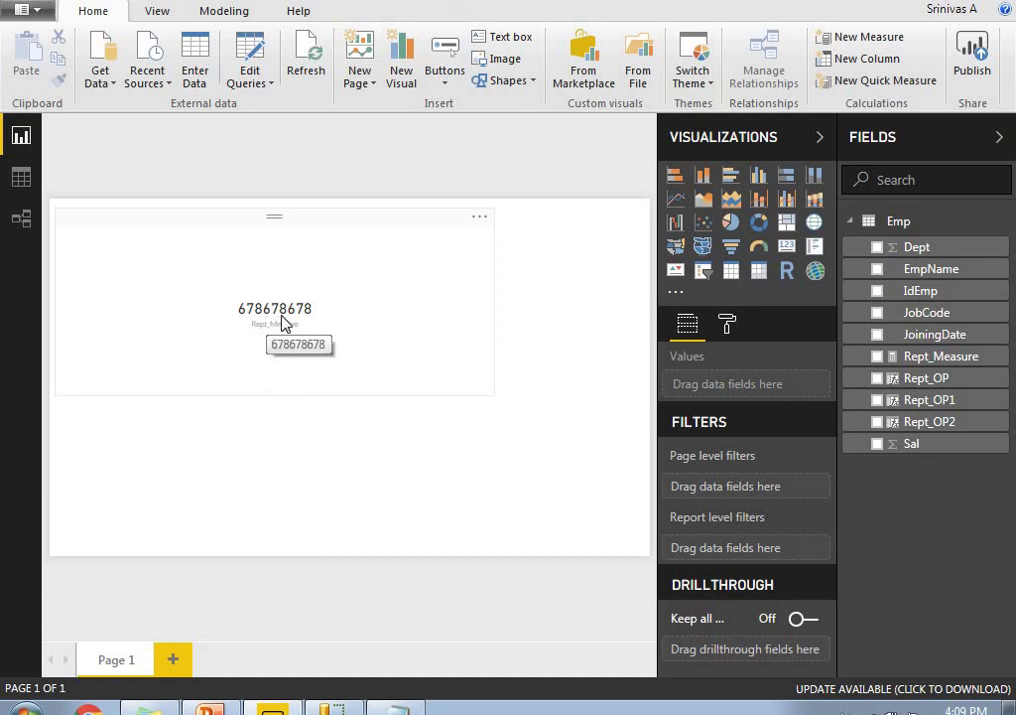
click(933, 357)
click(311, 129)
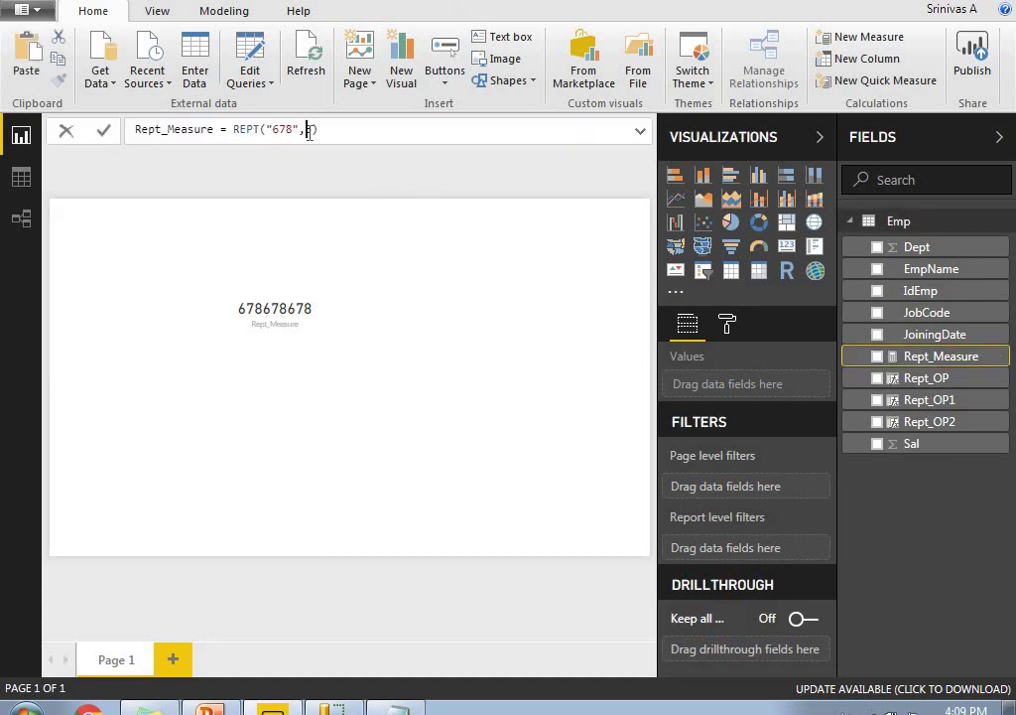
double_click(309, 129)
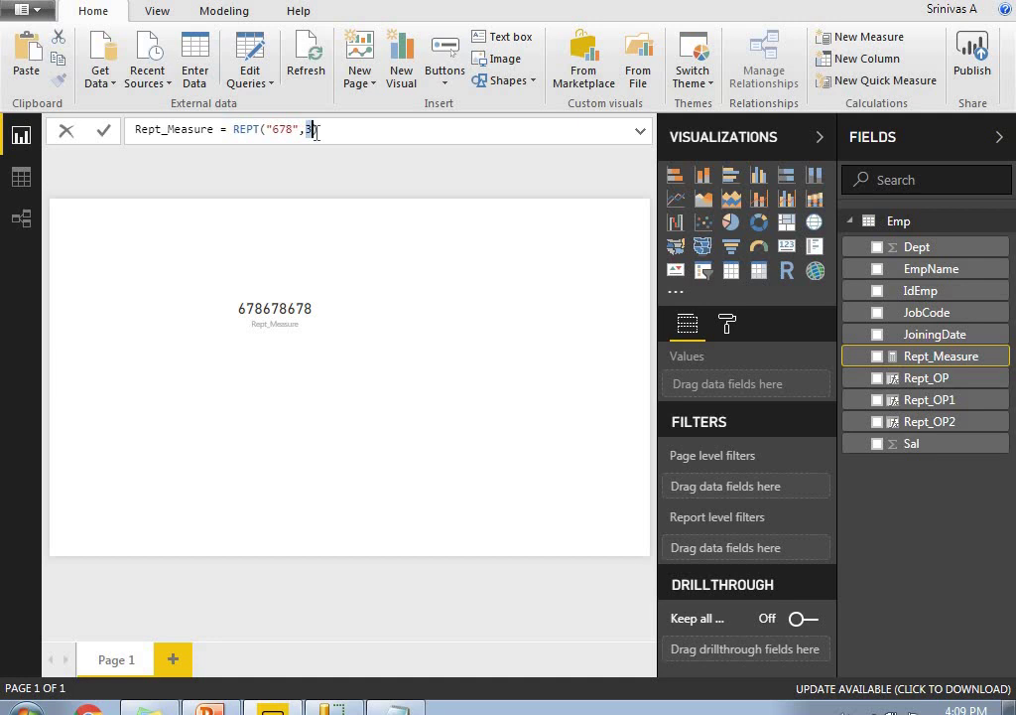
click(439, 479)
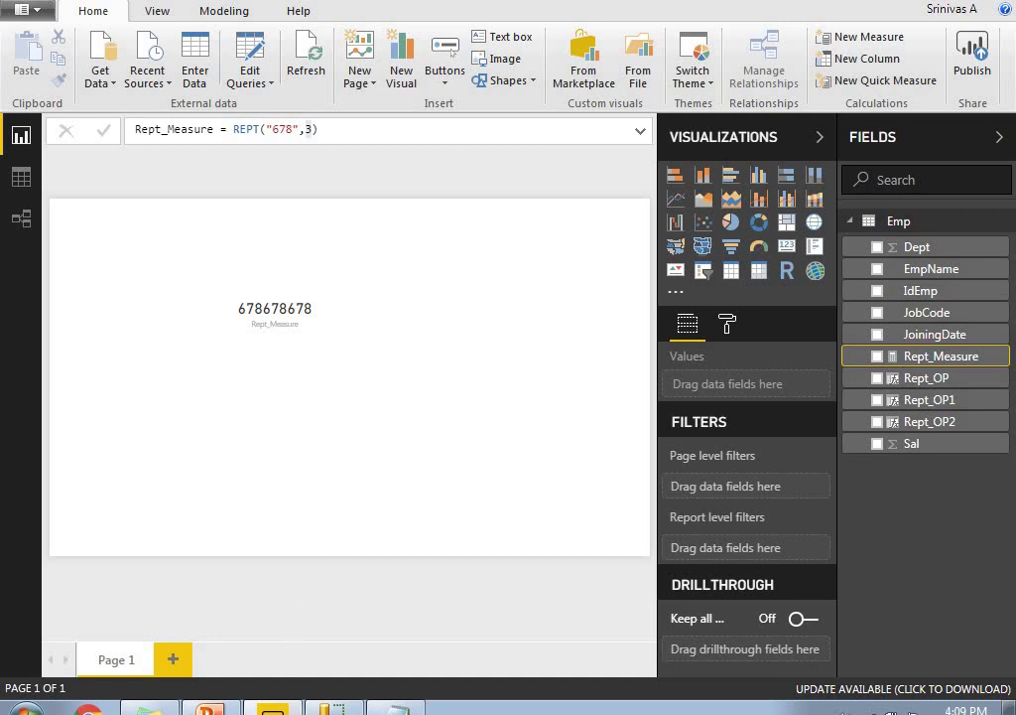
click(209, 707)
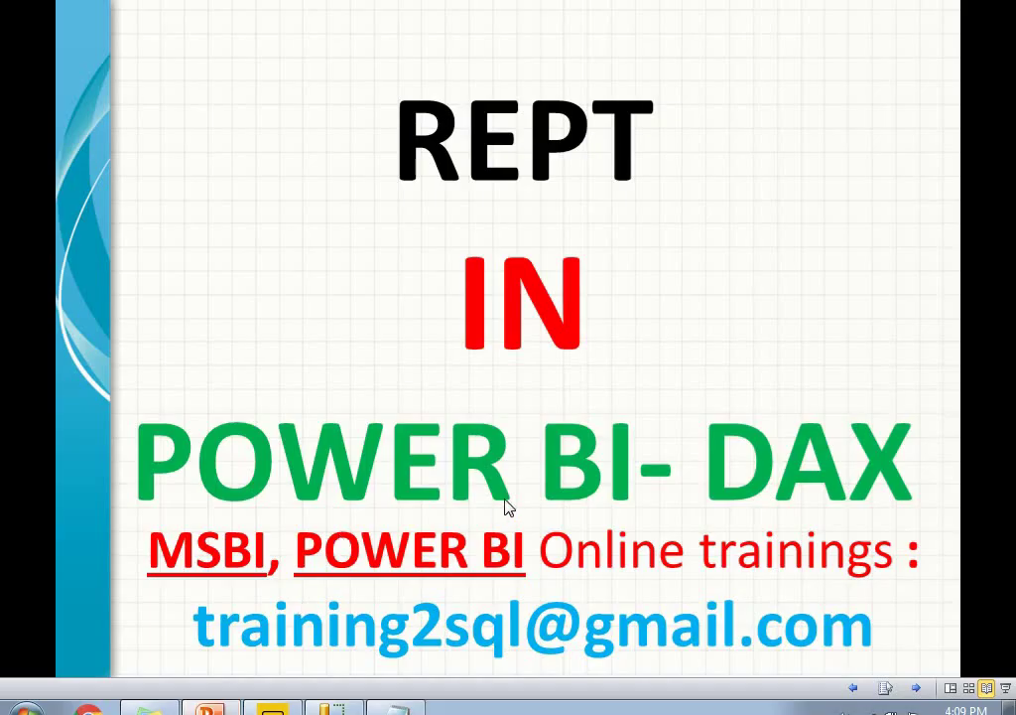